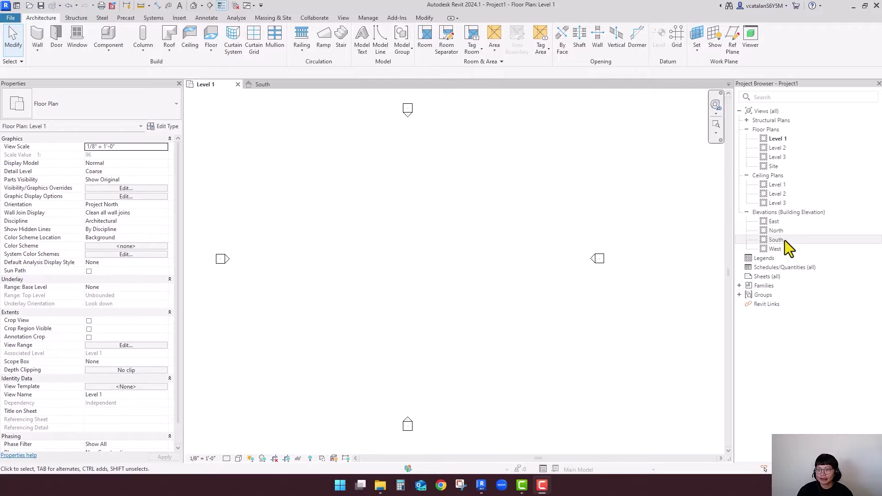
Open the South elevation and check the heights of Levels 1, 2 and 3.
double_click(777, 240)
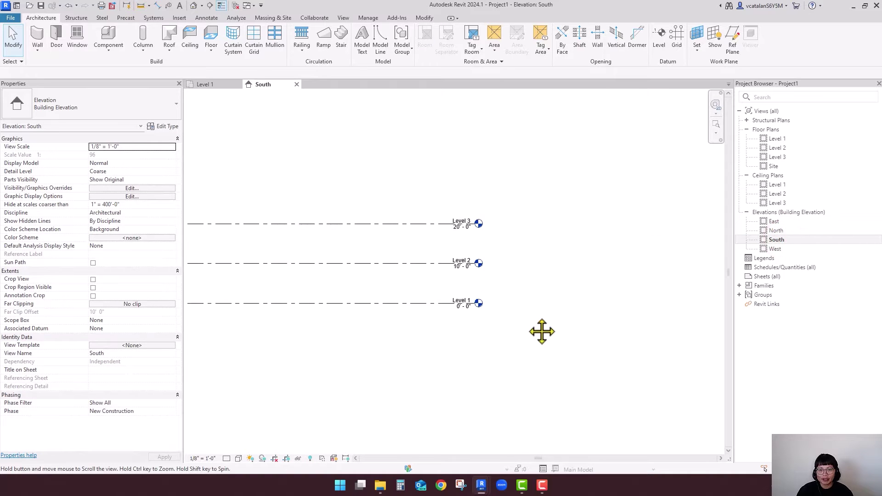
scroll(495, 320, up, 3)
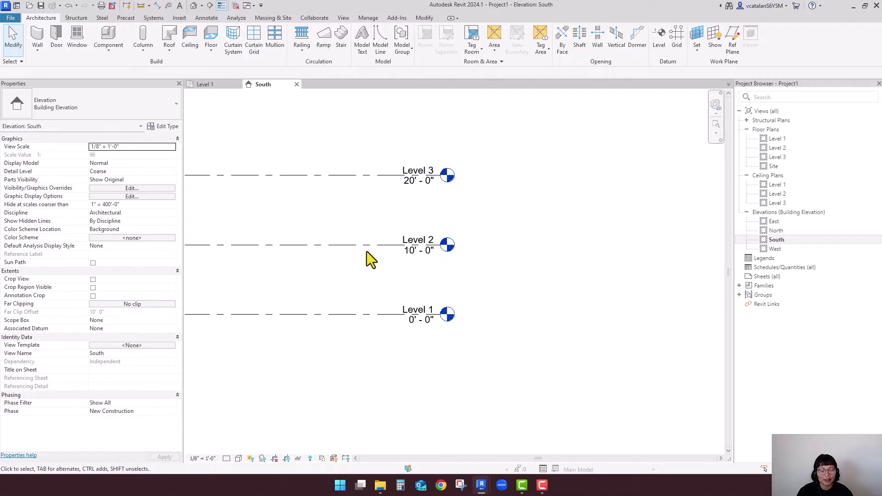
Start a straight-run stair in the Level 1 floor plan using the Assembled Stair type 7" max riser 11" tread.
click(219, 85)
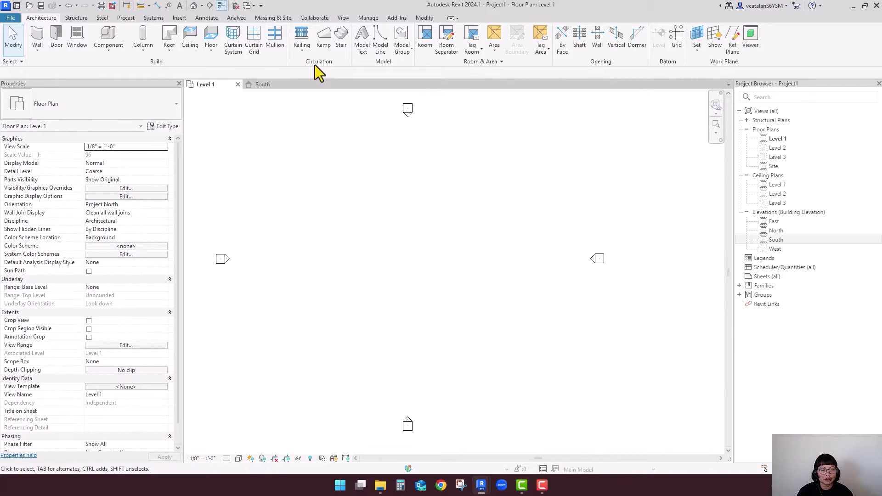
click(341, 50)
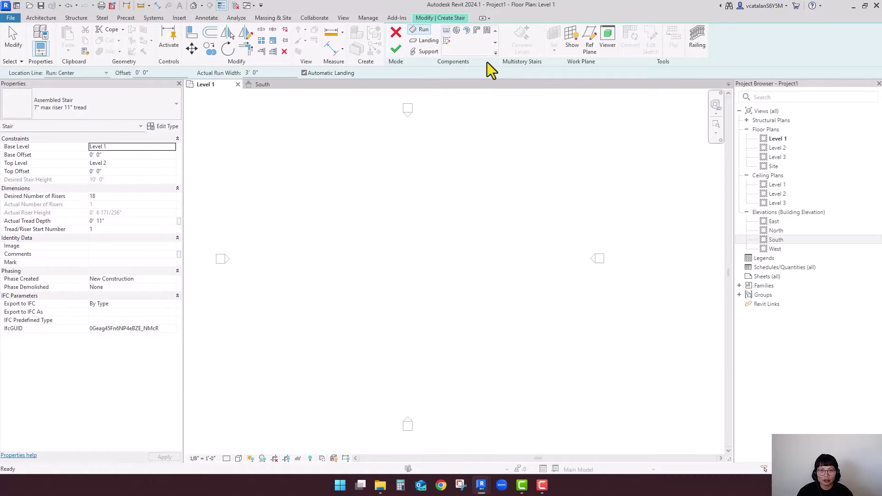
click(446, 31)
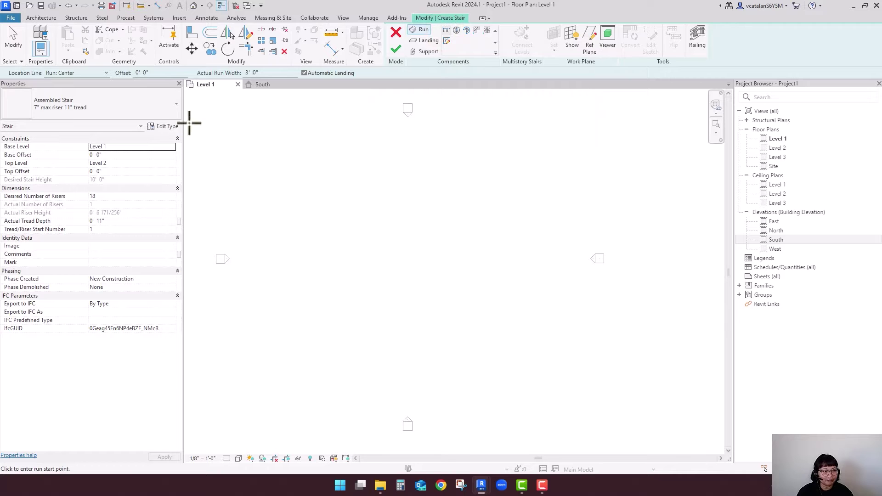
click(116, 106)
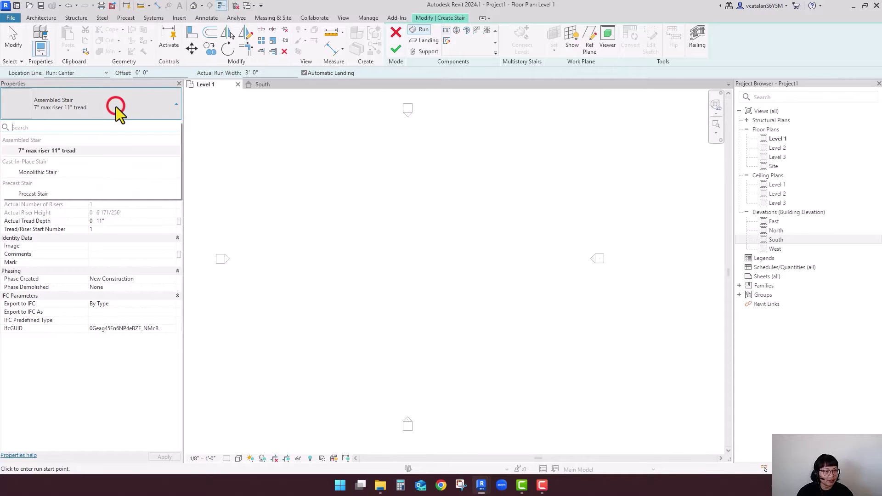
click(93, 151)
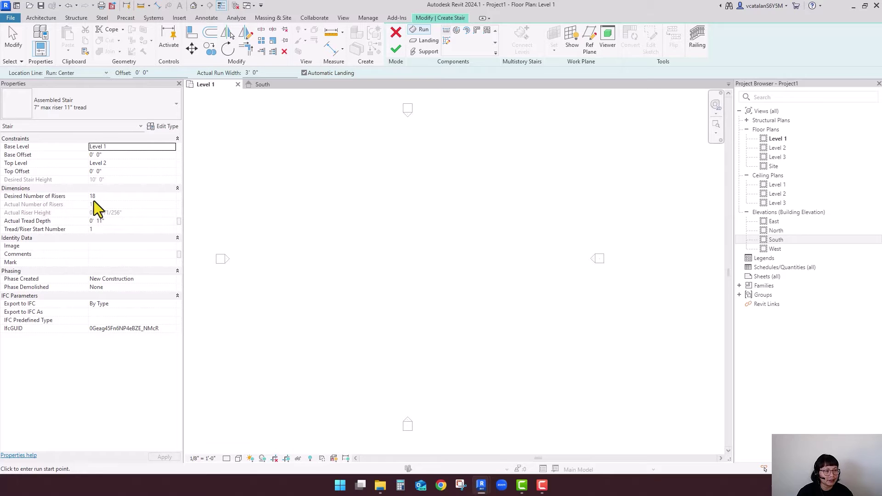
Try to set the stair's desired number of risers to 16.
click(115, 197)
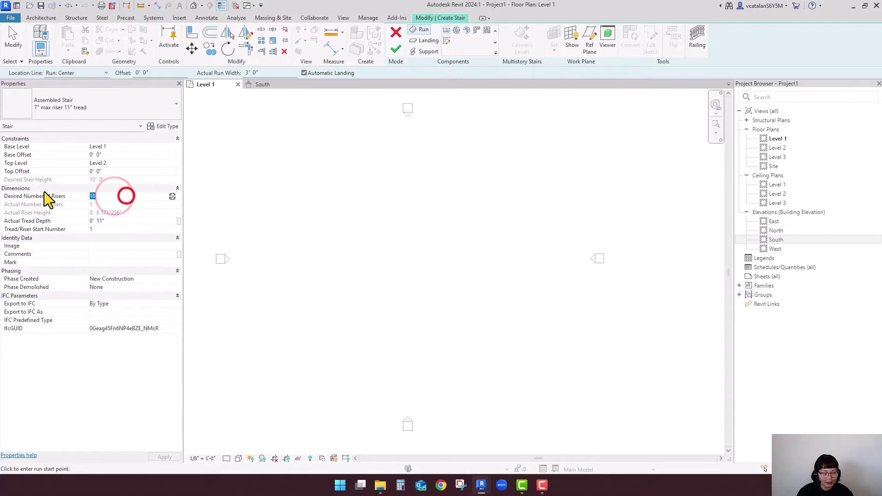
text(16)
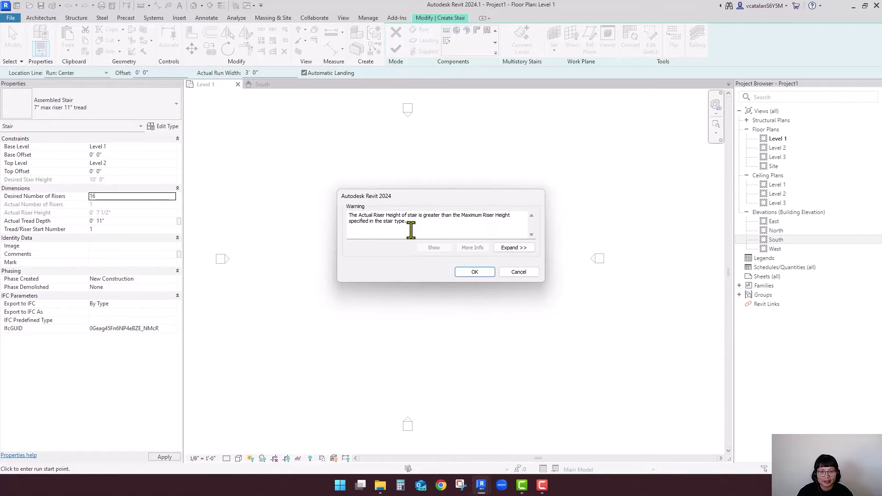
click(511, 274)
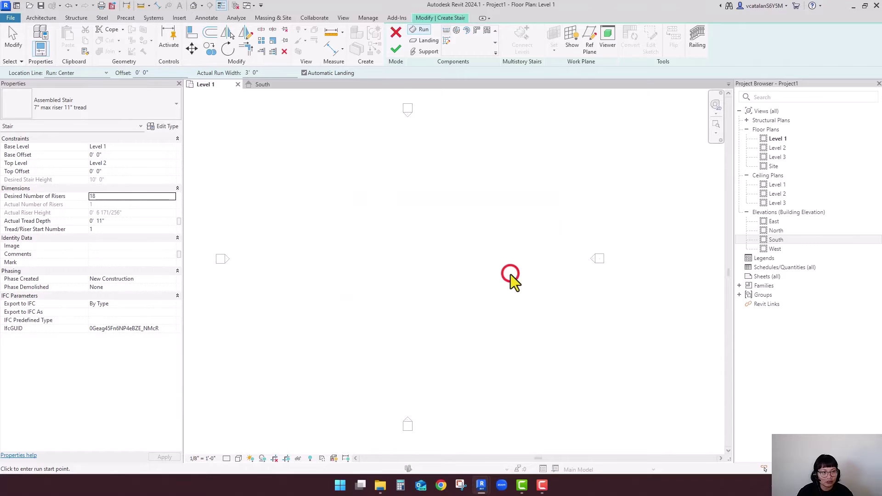
Examine the stair type's properties, including its riser, tread and run width rules, construction and supports.
click(162, 128)
drag(375, 93, 396, 95)
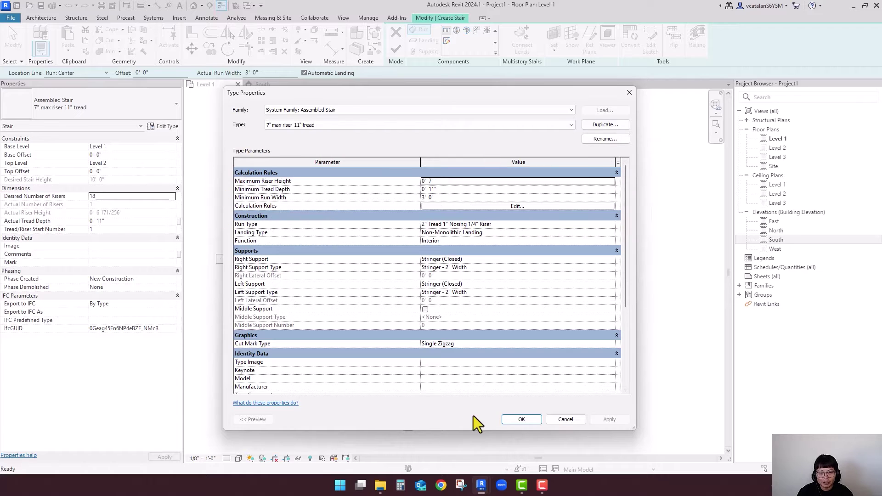
click(534, 421)
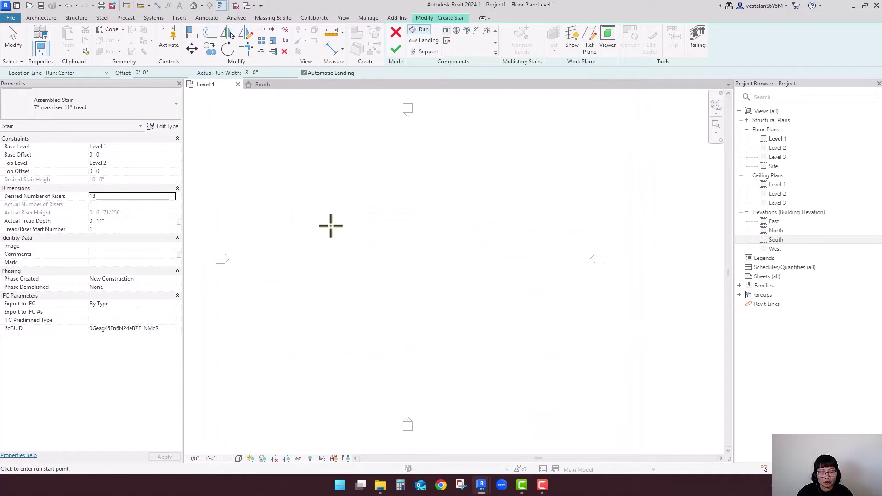
Draw a U-shaped stair with two parallel horizontal runs, each 7'-4" long, the second returning below the first with an automatic landing.
click(367, 213)
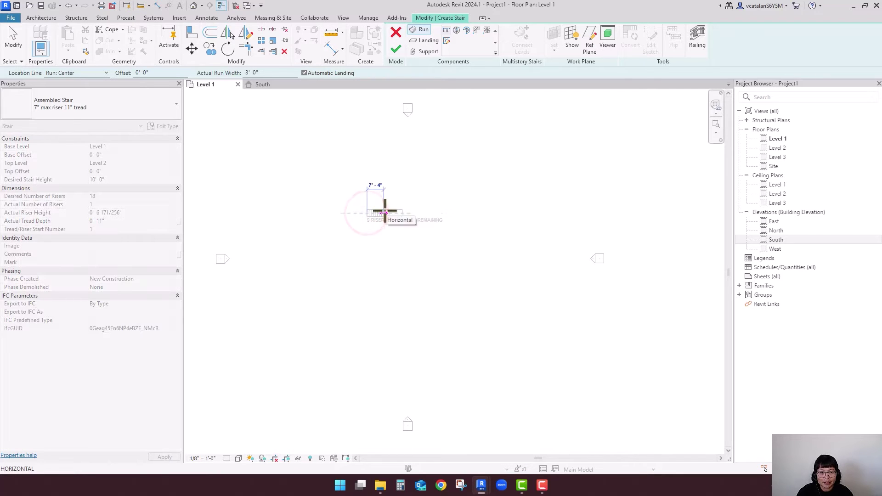
scroll(384, 211, up, 2)
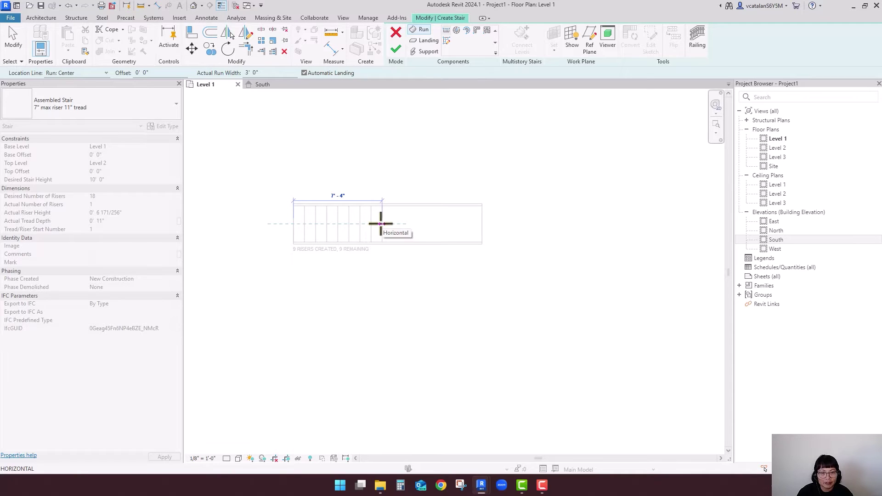
click(381, 223)
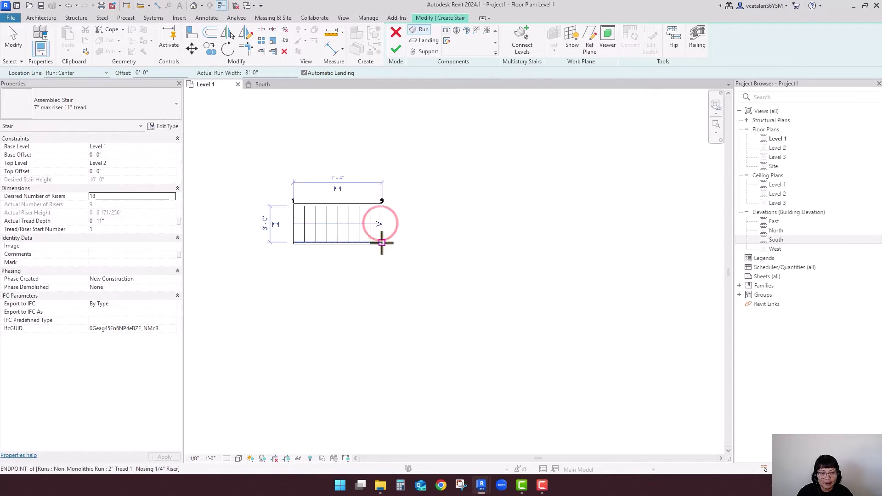
click(379, 291)
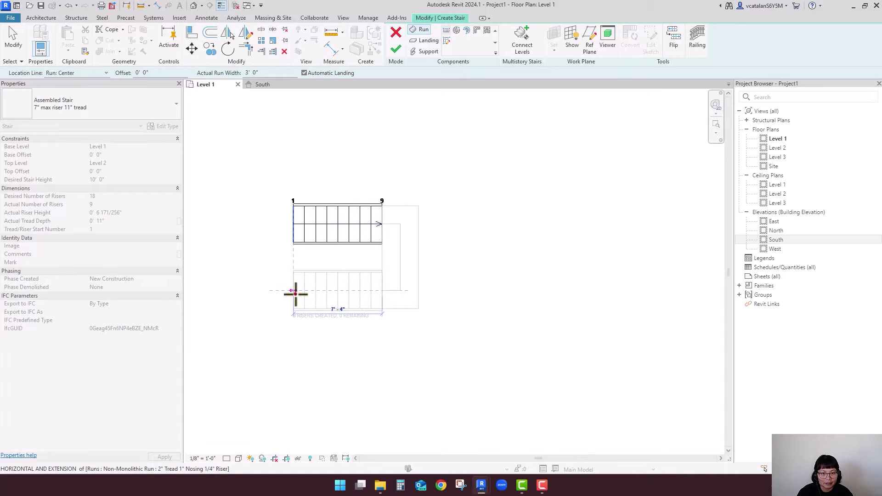
click(294, 292)
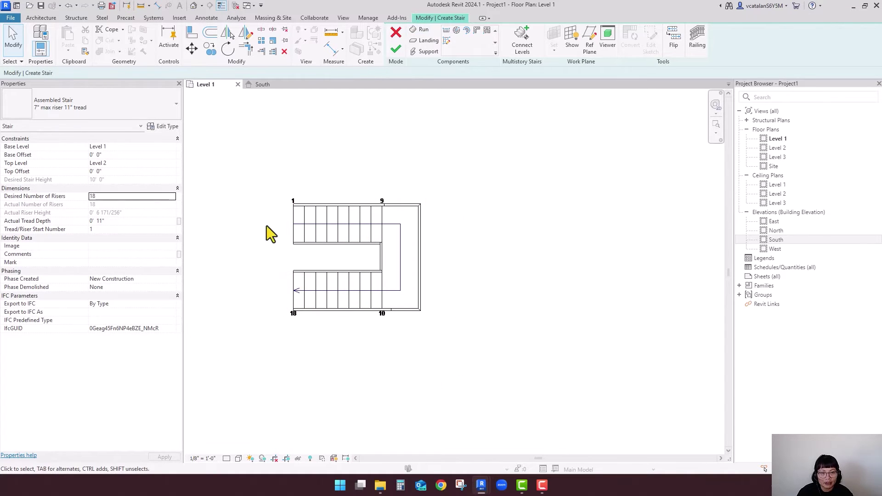
Configure the stair's railing with the Default type and position it on the stringer.
middle_drag(238, 194, 347, 209)
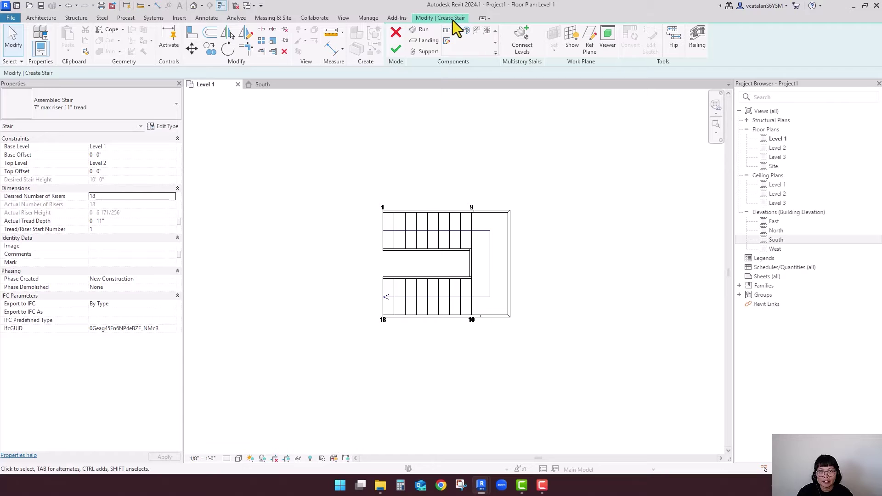
click(699, 45)
click(666, 178)
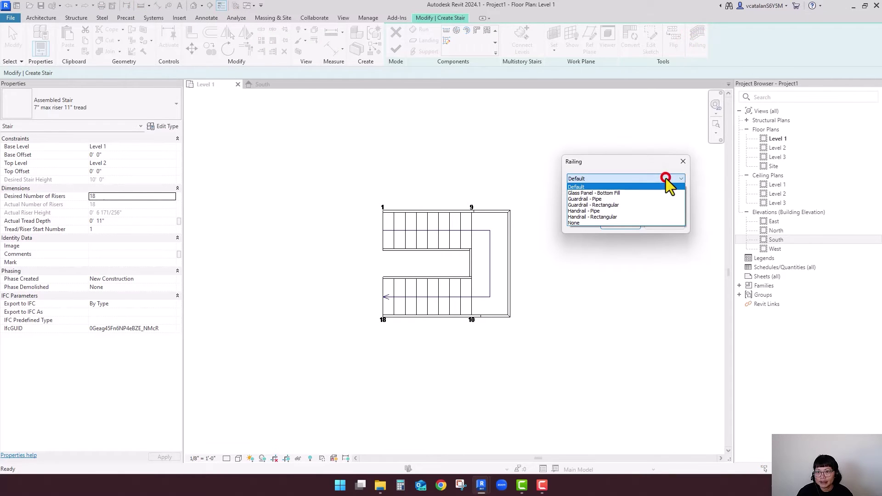
click(592, 188)
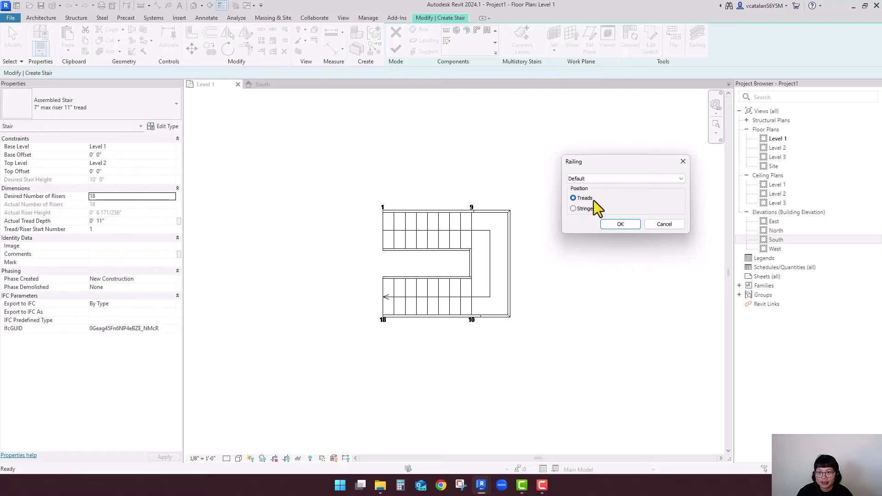
click(573, 210)
click(611, 224)
Open the default 3D view and examine the stair's runs and landing from several sides.
middle_drag(563, 301, 587, 287)
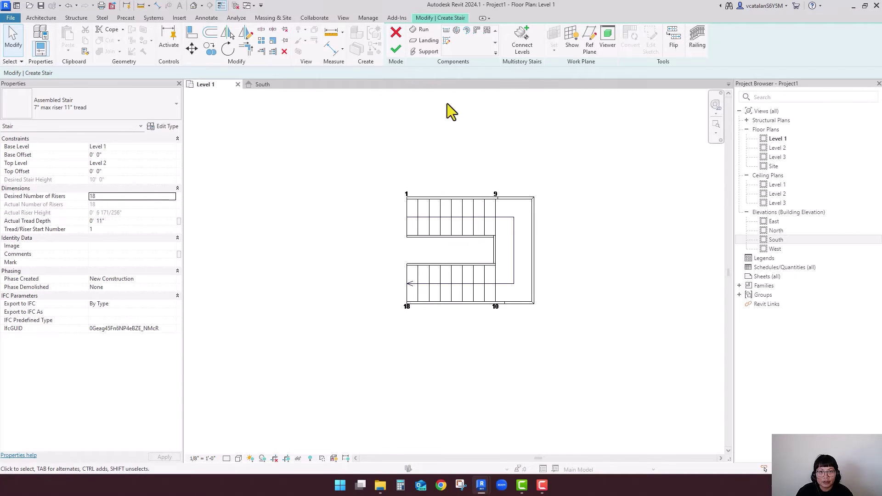
click(341, 19)
click(320, 52)
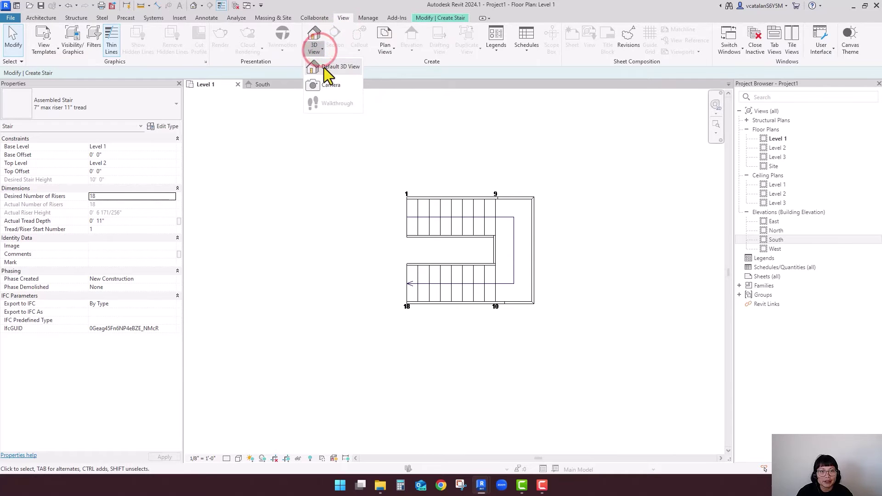
click(324, 68)
scroll(464, 264, up, 5)
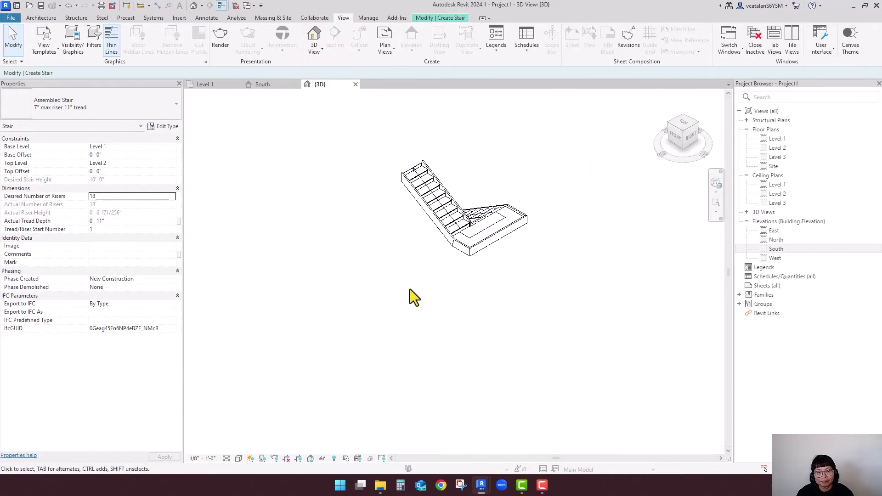
shift+middle_drag(410, 289, 549, 330)
middle_drag(555, 396, 558, 329)
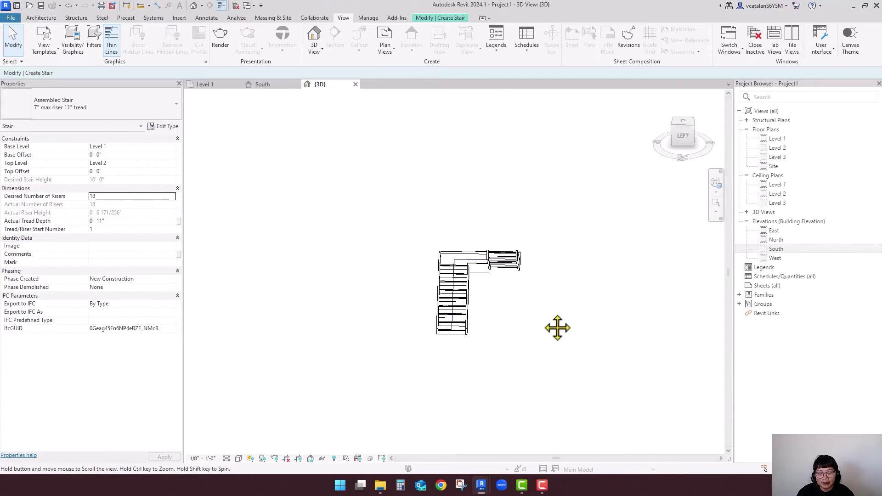
shift+middle_drag(438, 366, 501, 366)
middle_drag(513, 304, 305, 226)
shift+middle_drag(331, 307, 428, 333)
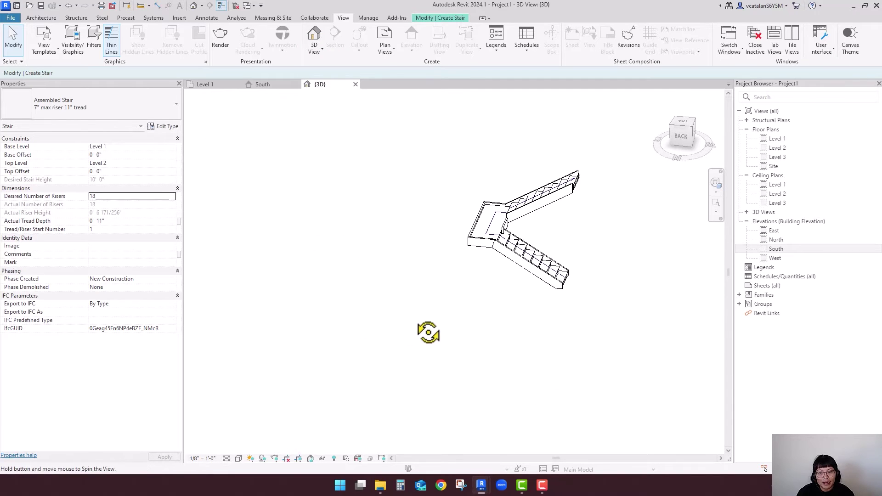
middle_drag(473, 262, 369, 281)
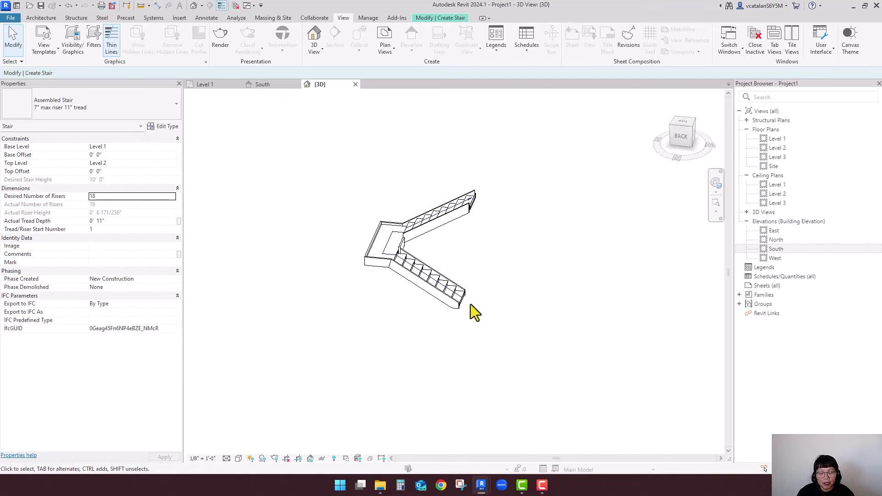
shift+middle_drag(552, 356, 618, 379)
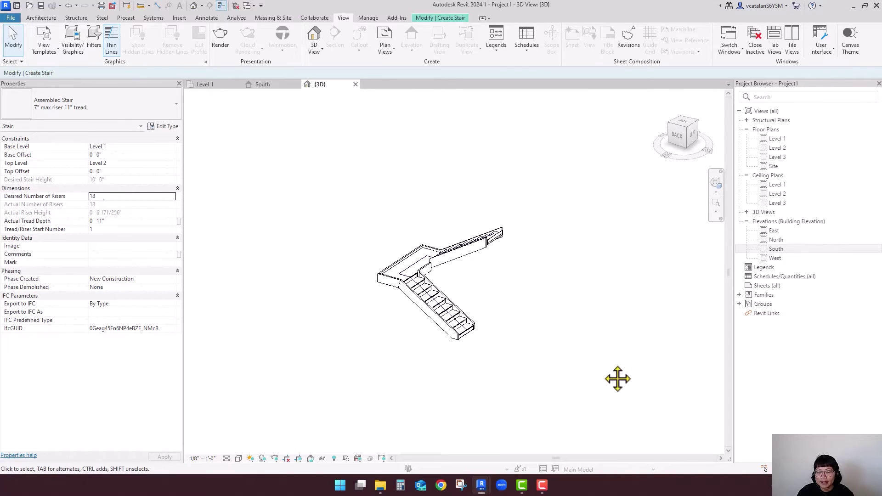
Reverse the stair's climbing direction with the Flip tool and inspect the swapped runs.
click(537, 291)
click(465, 320)
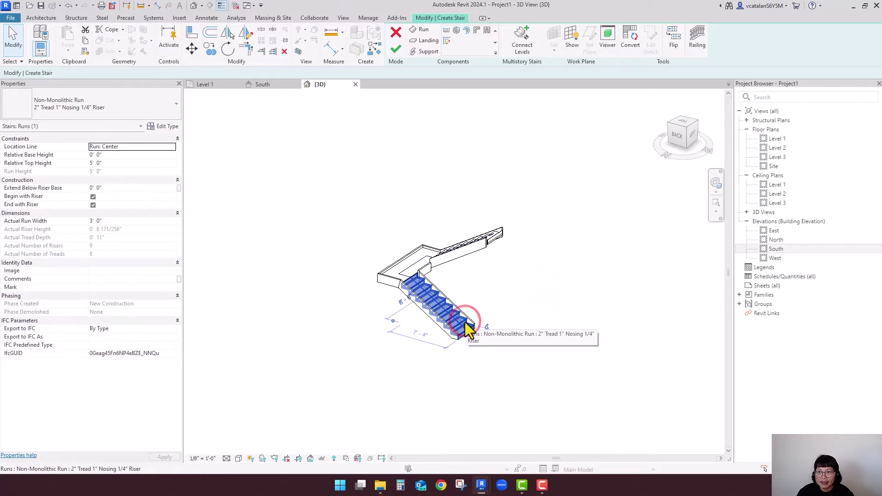
click(671, 40)
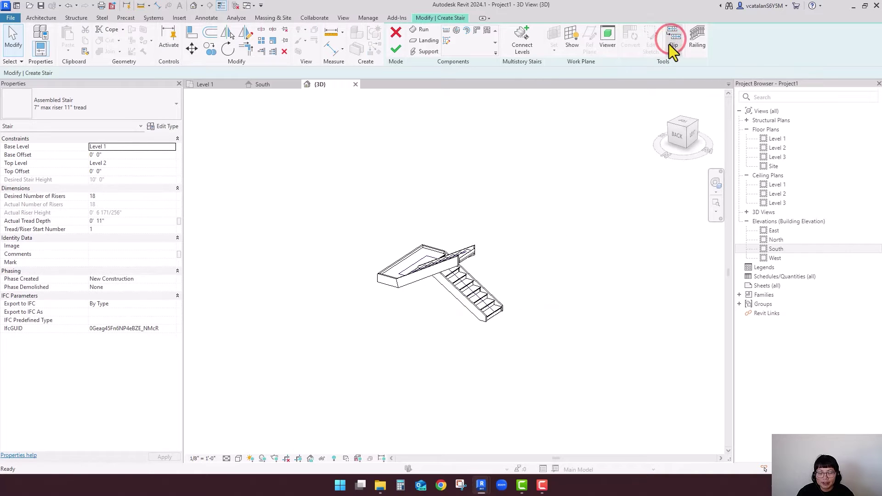
middle_drag(586, 358, 636, 361)
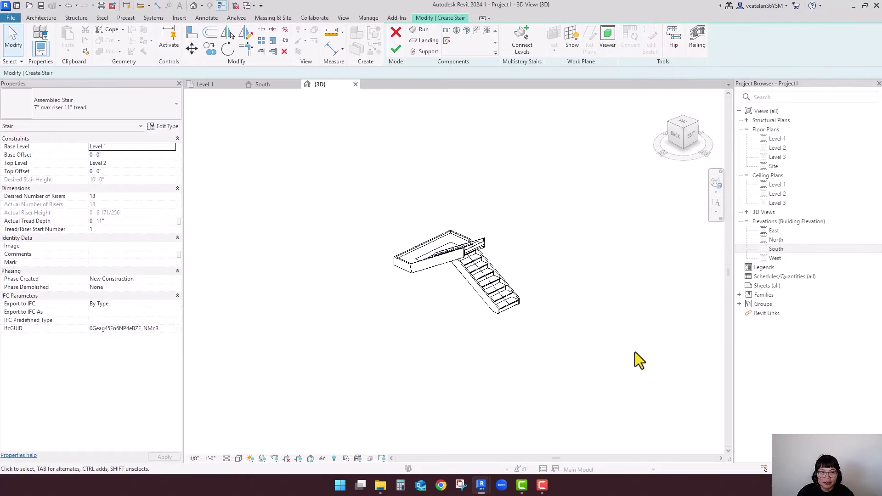
mouse_move(607, 404)
middle_down()
mouse_move(585, 413)
mouse_move(603, 396)
middle_up()
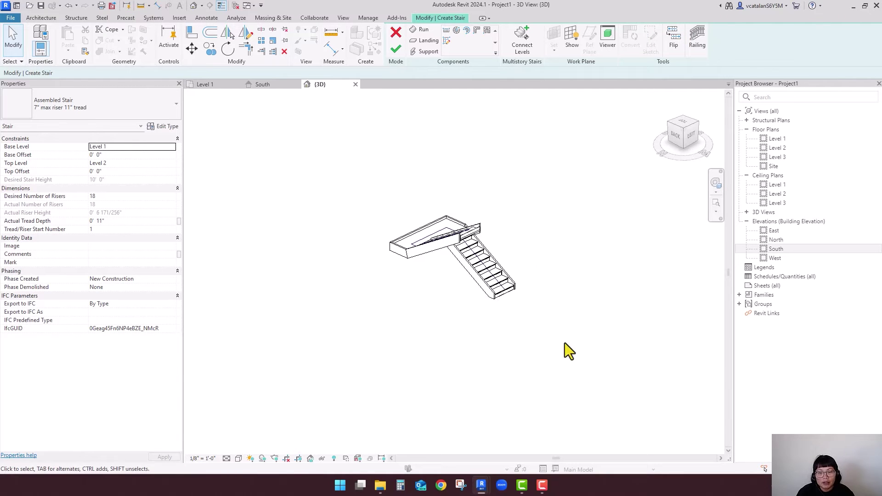
Finish editing the stair to generate it with its railings, and inspect it in 3D.
scroll(561, 343, down, 3)
middle_drag(560, 345, 324, 339)
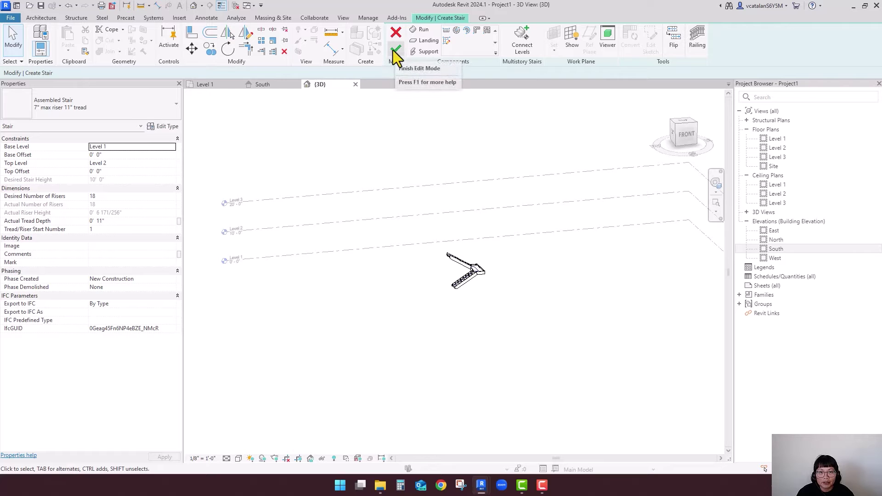
click(394, 50)
shift+middle_drag(475, 337, 391, 335)
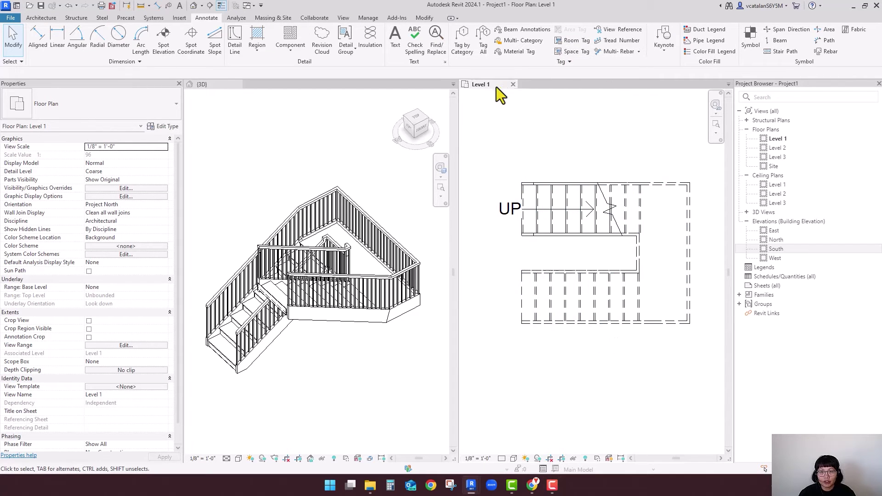
Open the stair for editing in the Level 1 plan and add an aligned dimension across the gap between the two runs.
click(538, 220)
double_click(538, 221)
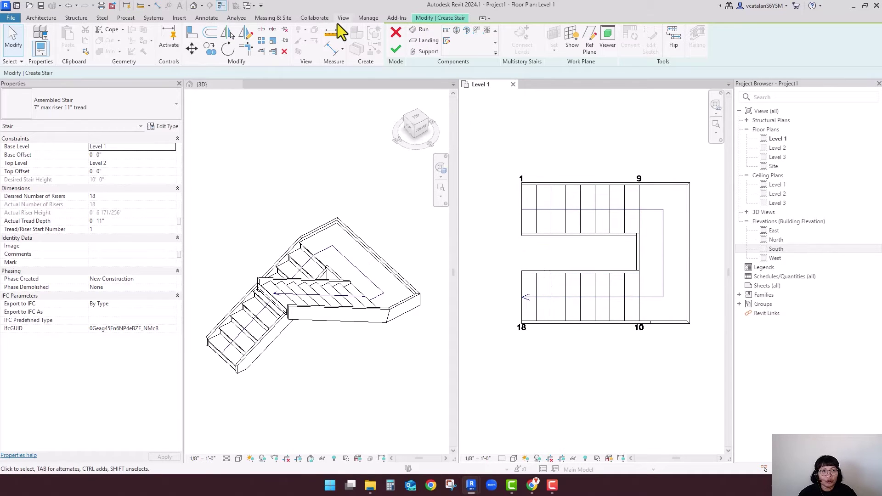
click(207, 18)
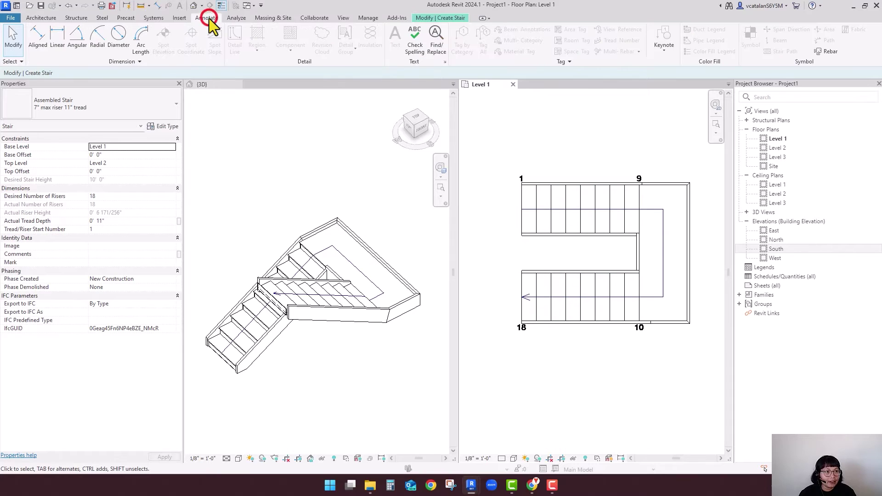
click(37, 36)
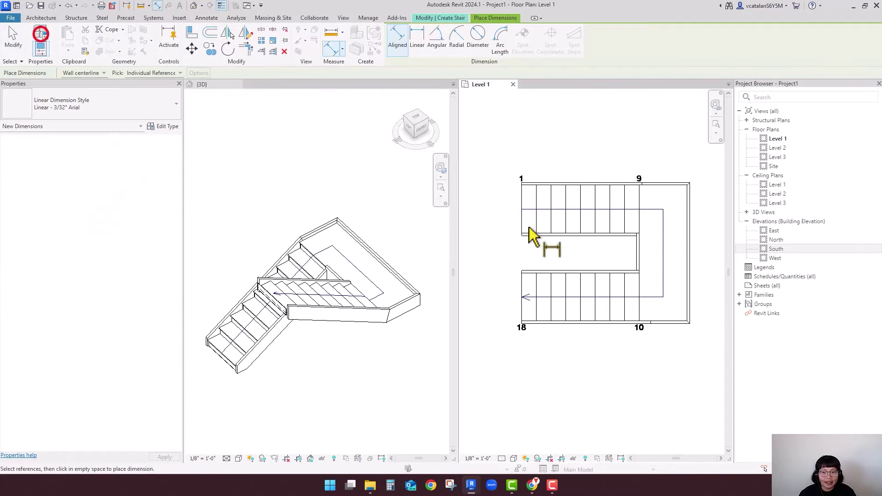
scroll(528, 227, up, 2)
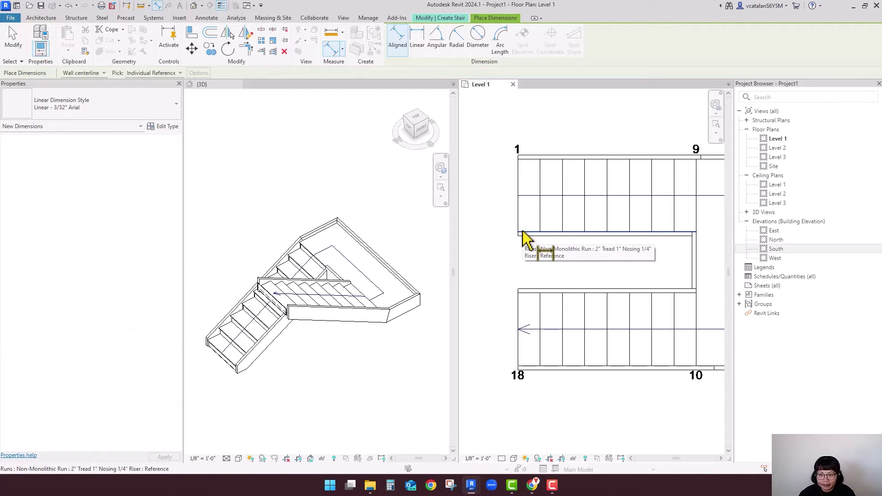
click(521, 232)
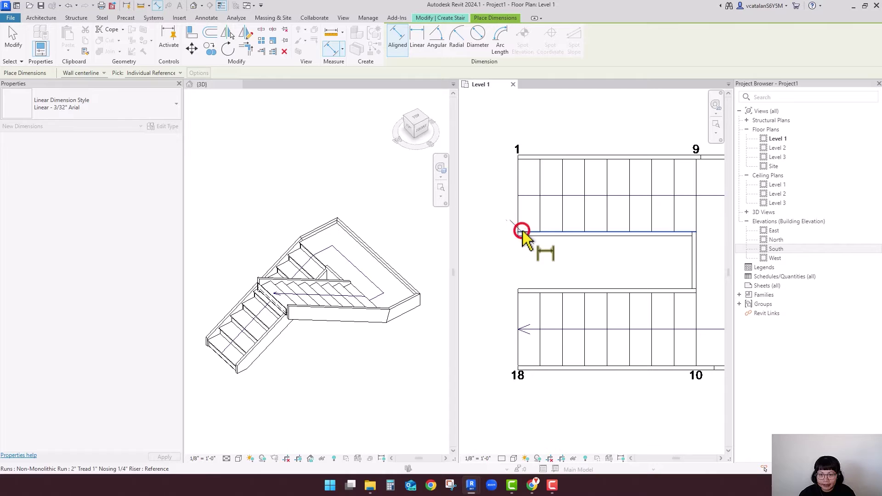
click(527, 293)
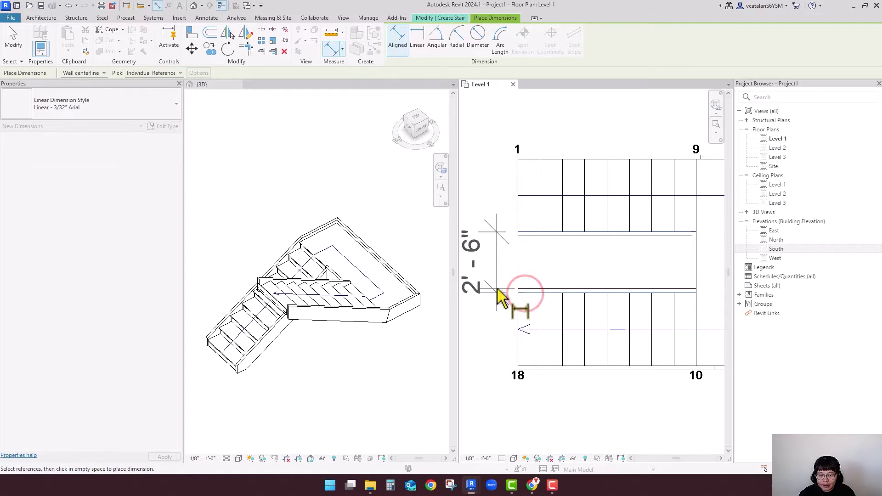
click(496, 290)
middle_drag(500, 330, 514, 318)
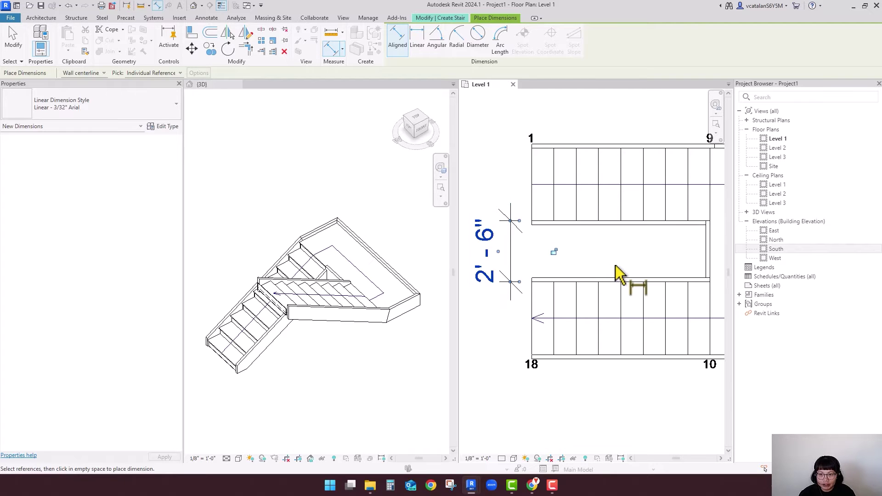
Move the lower run, risers 1 to 9, by setting the gap dimension between the two runs to 8".
scroll(614, 263, down, 3)
middle_drag(635, 279, 621, 271)
scroll(541, 236, up, 2)
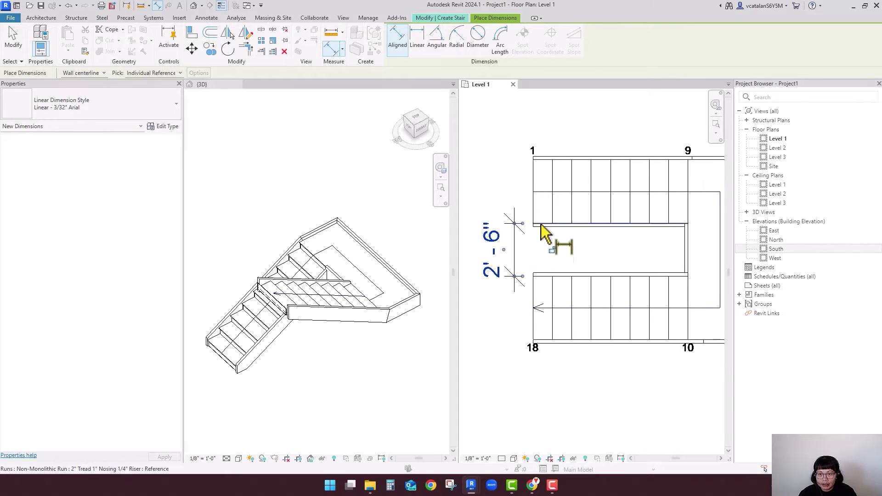
key(Escape)
click(533, 205)
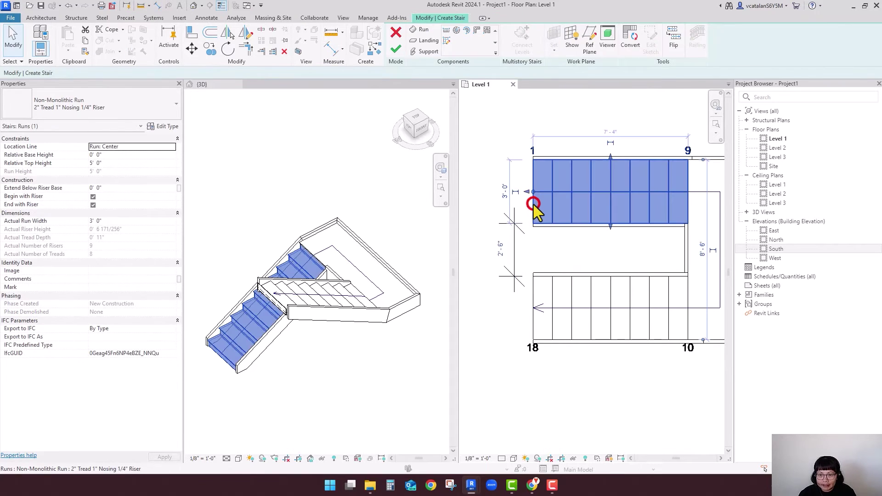
click(504, 248)
text(8)
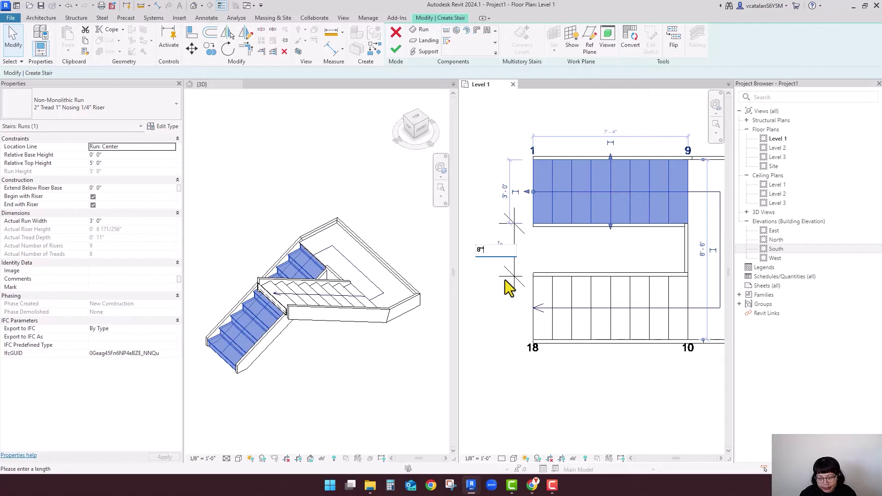
key(Return)
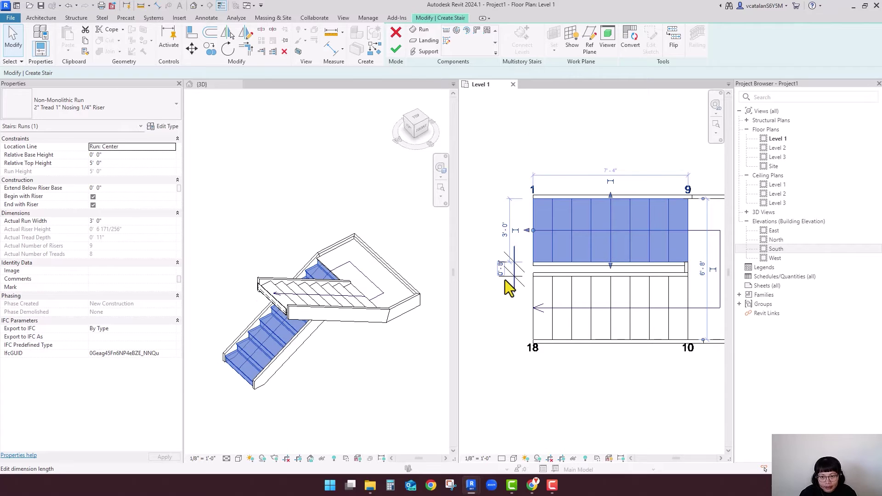
Finish editing the stair and inspect the inner railing at the landing in the 3D view.
click(367, 349)
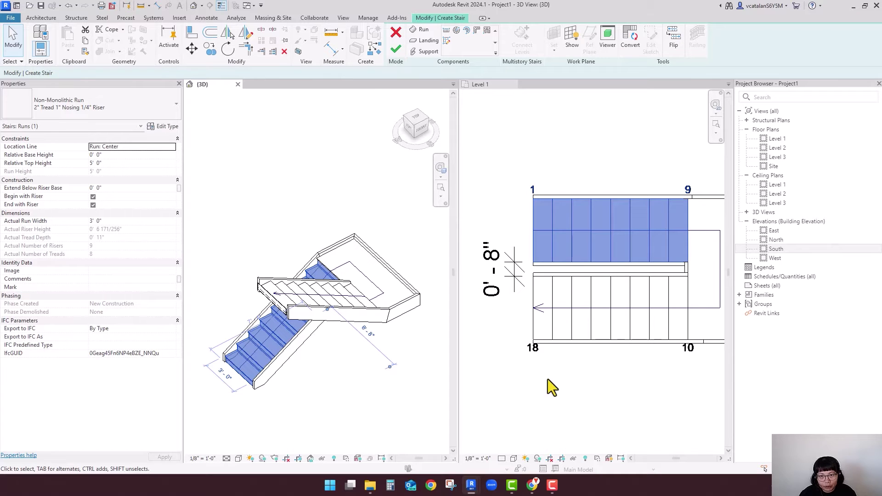
click(394, 51)
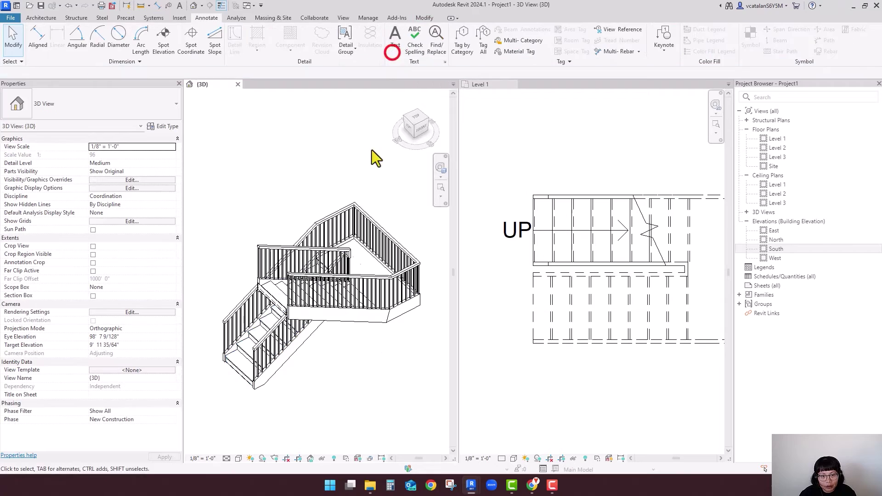
mouse_move(329, 353)
shift+middle_down()
mouse_move(390, 374)
mouse_move(401, 339)
shift+middle_up()
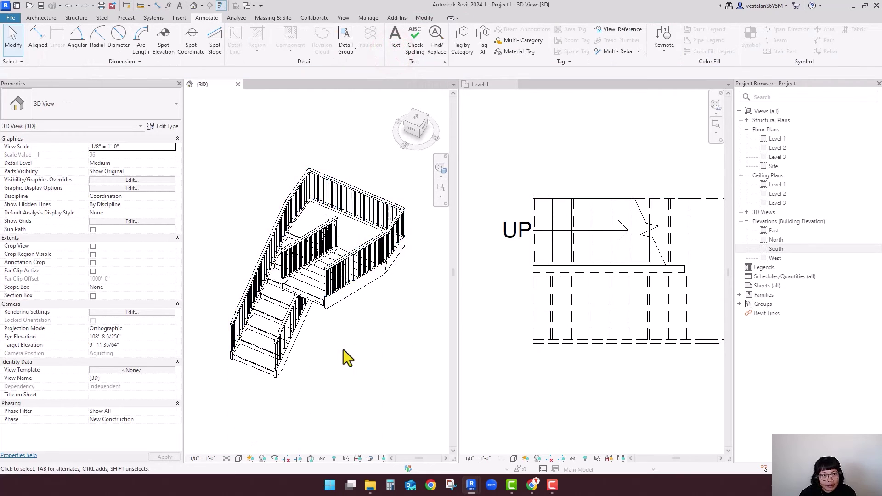
shift+middle_drag(345, 356, 360, 335)
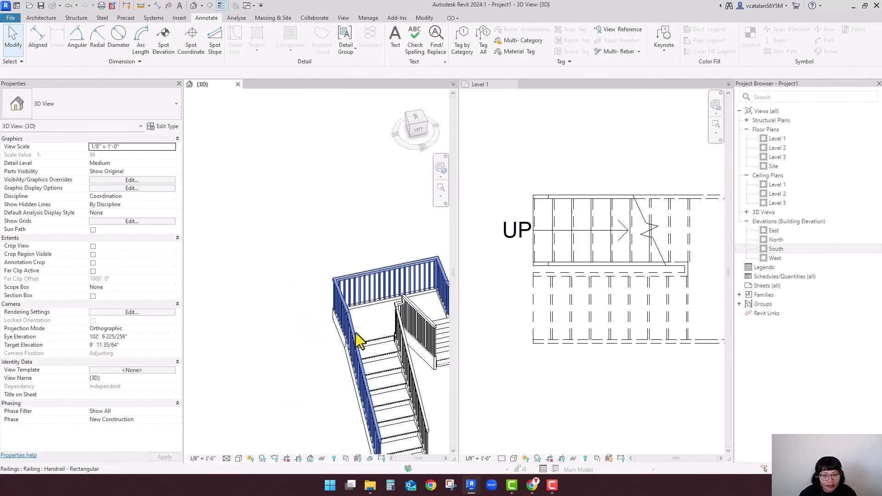
scroll(319, 250, up, 5)
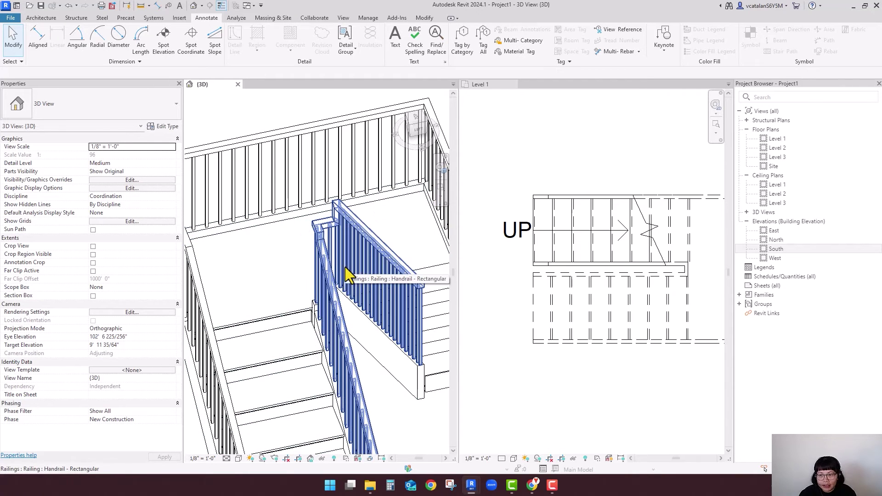
scroll(535, 366, down, 2)
Reopen the stair for editing in plan and move the upper run, risers 10 to 18, 1'6" horizontally away from the landing.
click(595, 362)
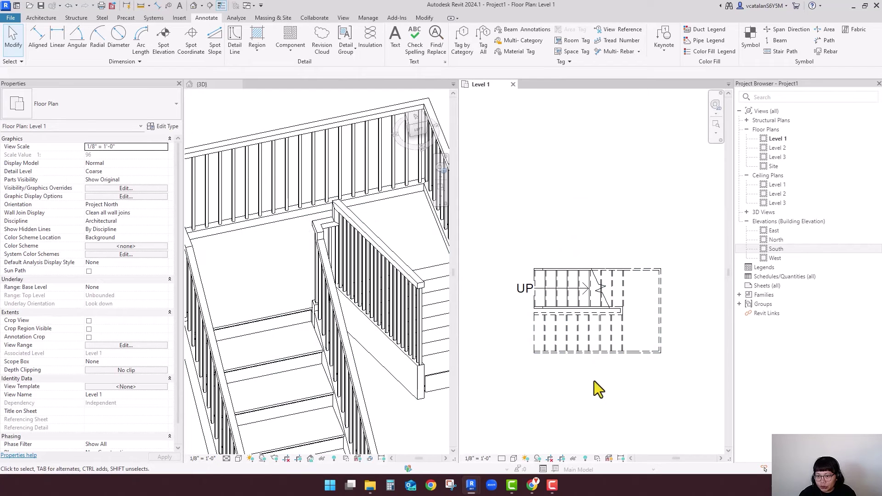
middle_drag(594, 382, 597, 357)
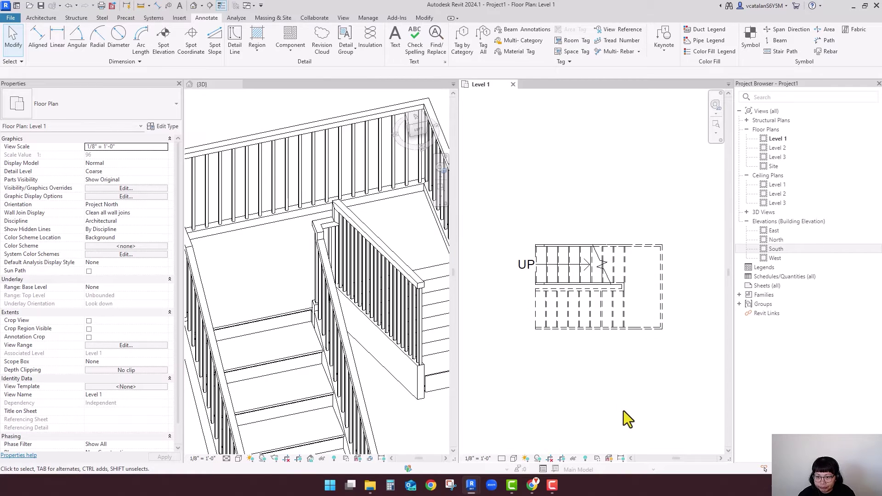
double_click(620, 311)
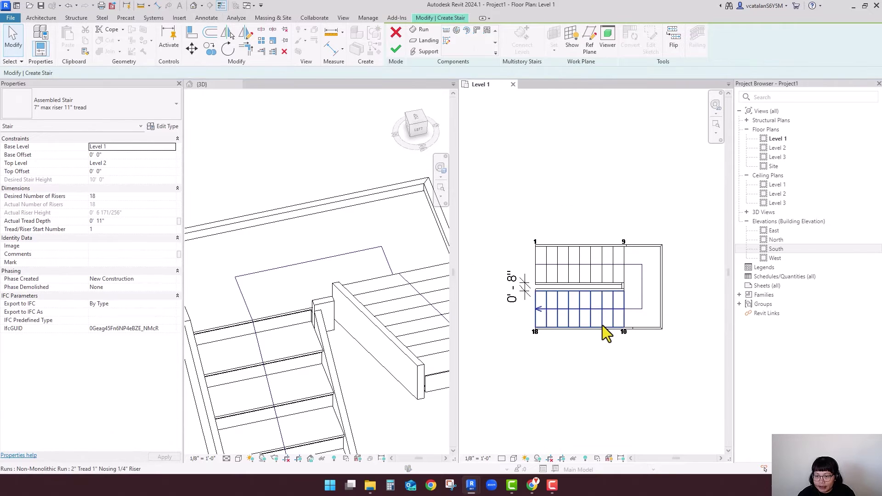
click(622, 318)
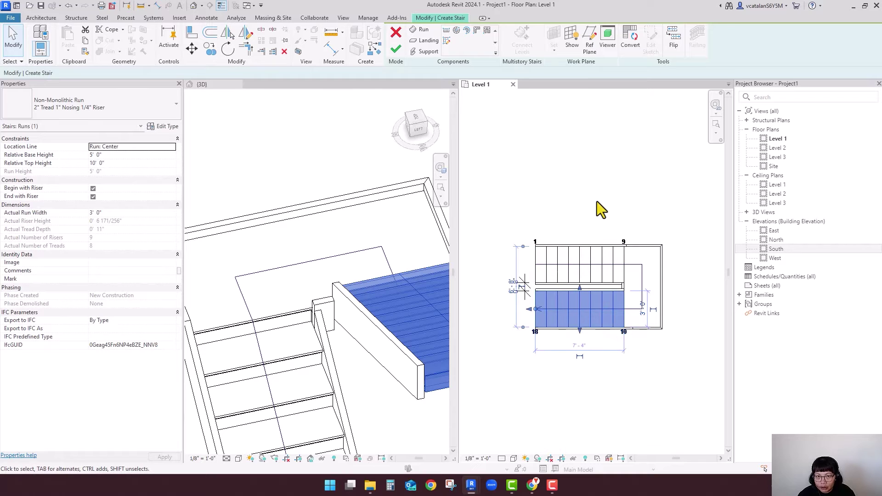
click(191, 49)
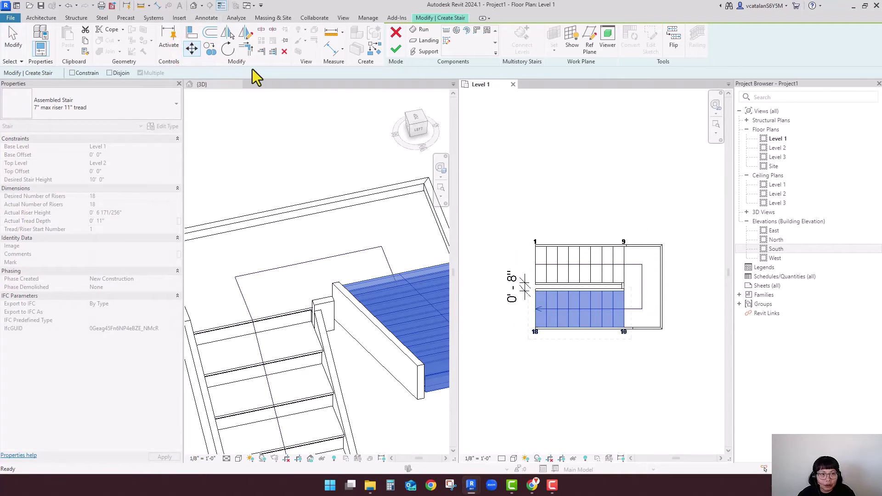
click(621, 215)
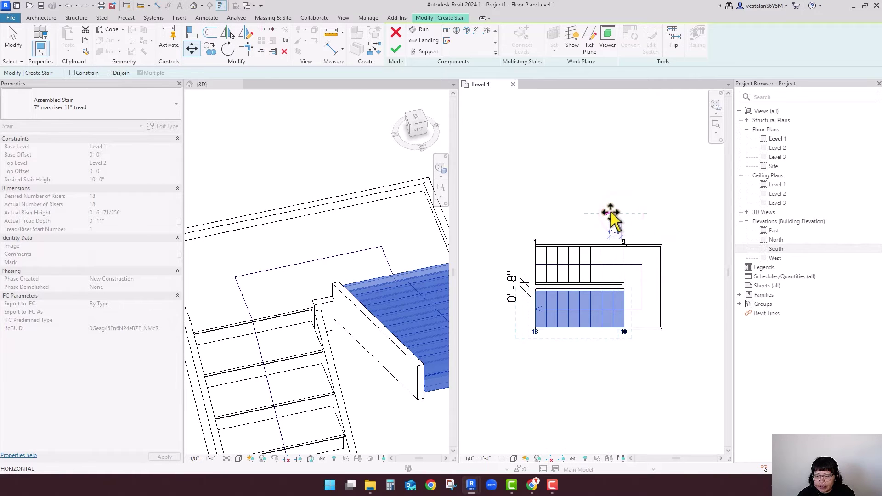
text(1'6")
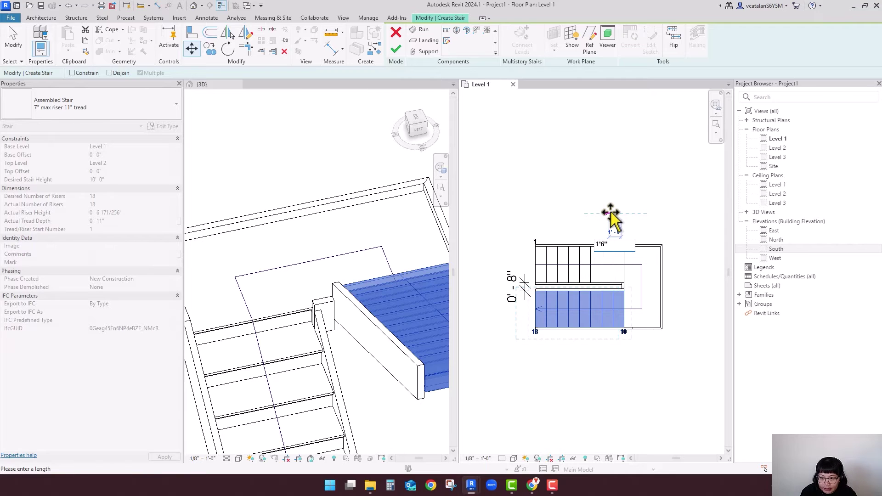
key(Return)
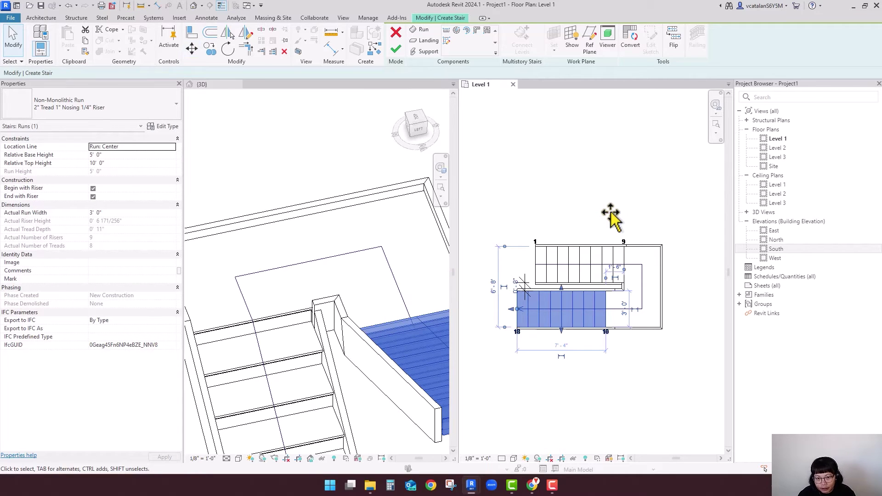
click(610, 214)
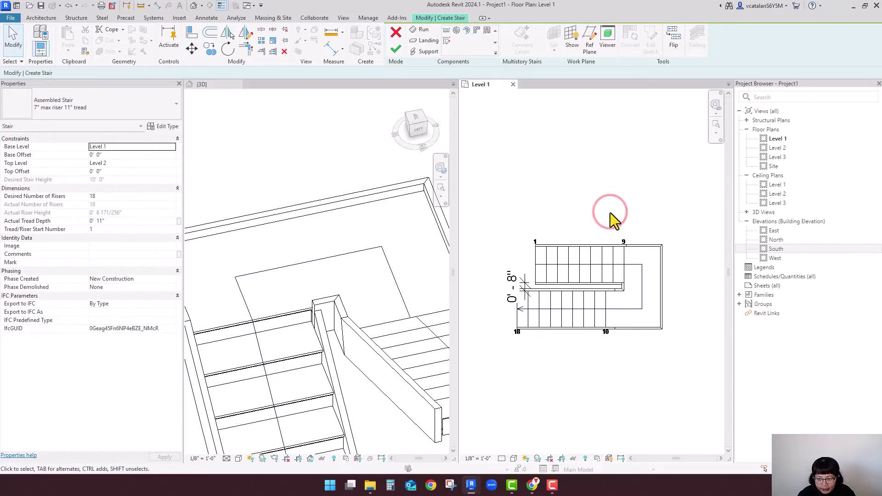
Move the lower run, risers 1 to 9, 1' horizontally away from the landing.
click(601, 257)
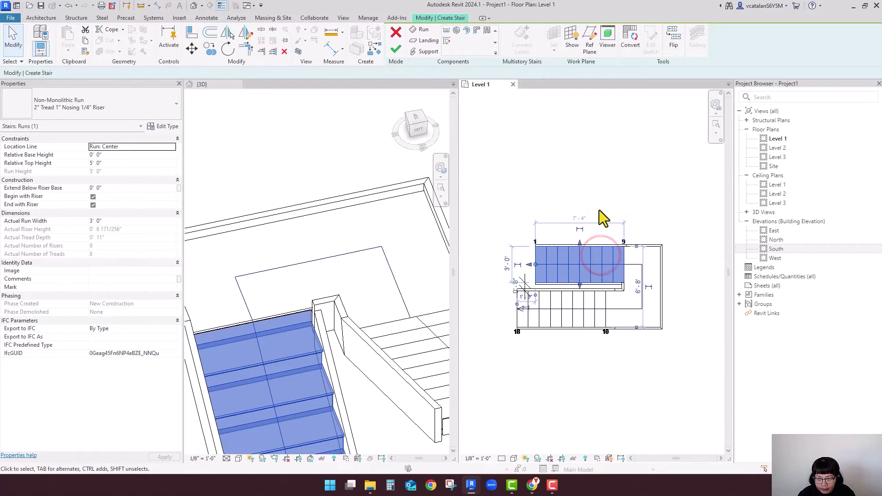
click(192, 49)
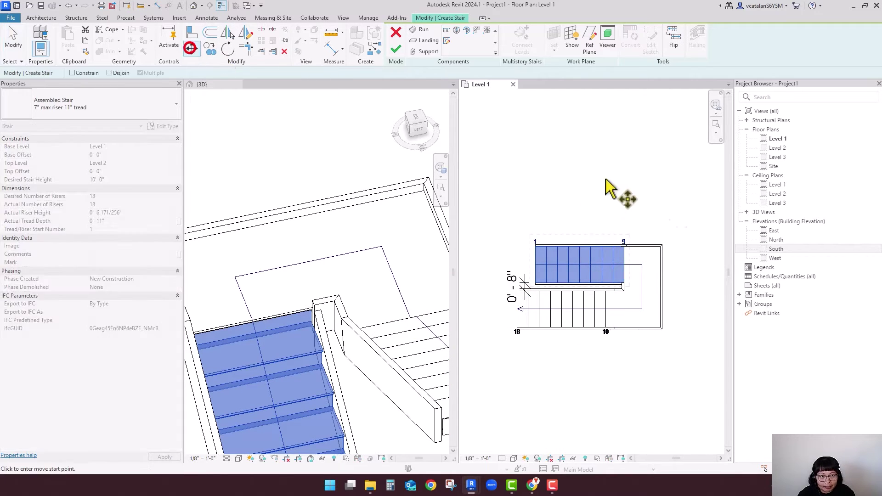
click(626, 212)
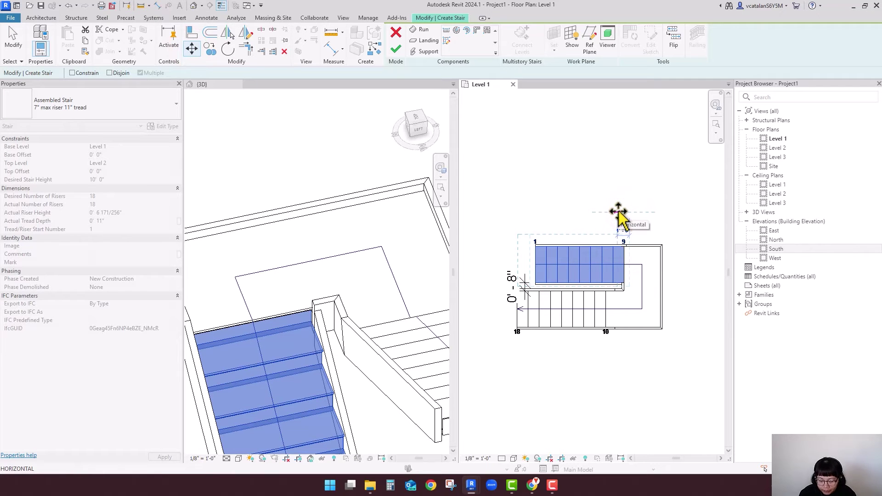
text(1')
key(Return)
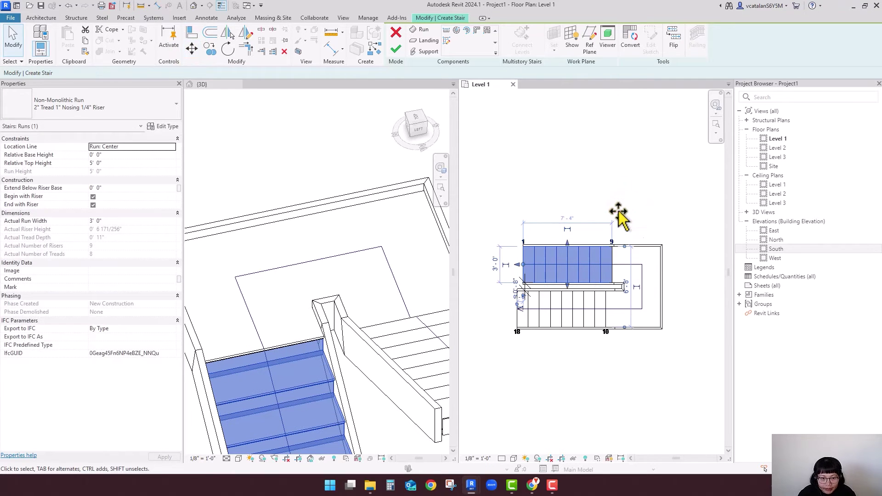
Finish editing the stair and examine the offset runs, landing and railings in the 3D view.
scroll(366, 337, down, 2)
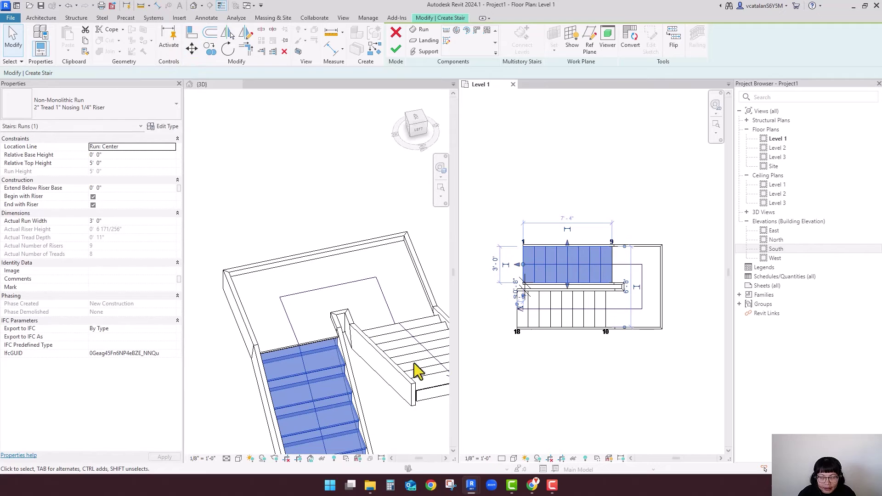
click(403, 405)
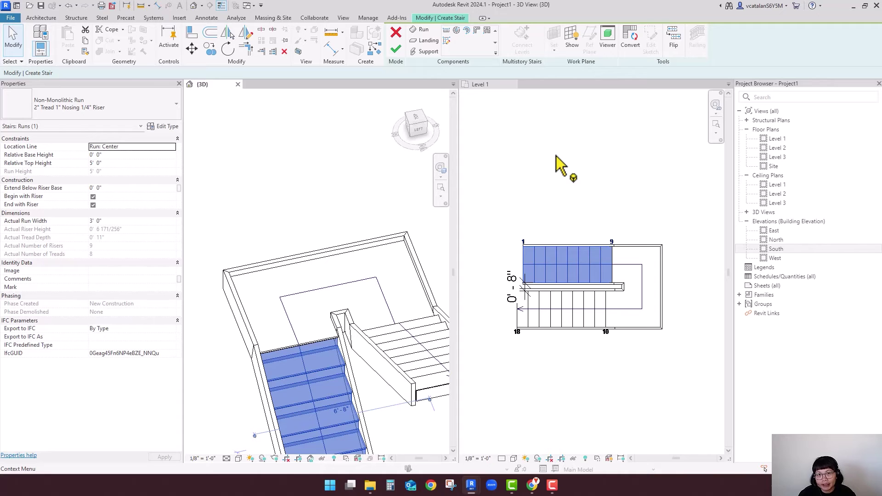
click(396, 52)
middle_drag(380, 388, 395, 367)
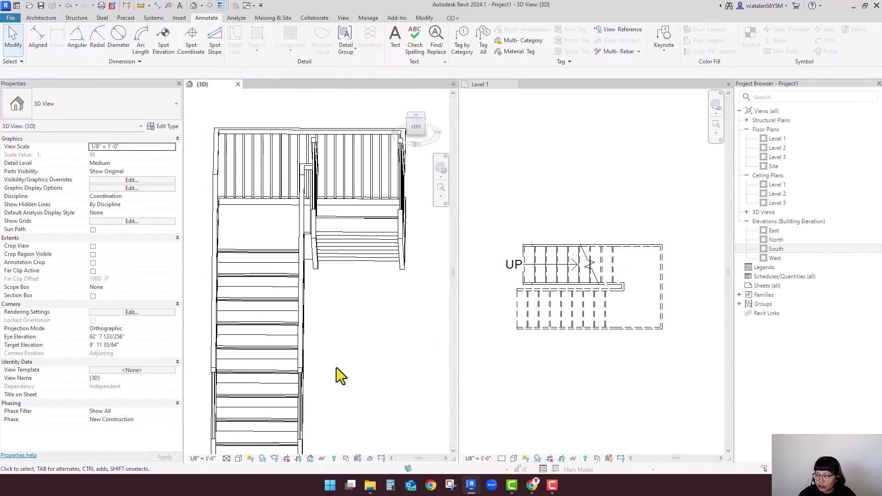
mouse_move(337, 367)
shift+middle_down()
mouse_move(374, 438)
mouse_move(370, 311)
mouse_move(334, 367)
shift+middle_up()
scroll(334, 370, down, 5)
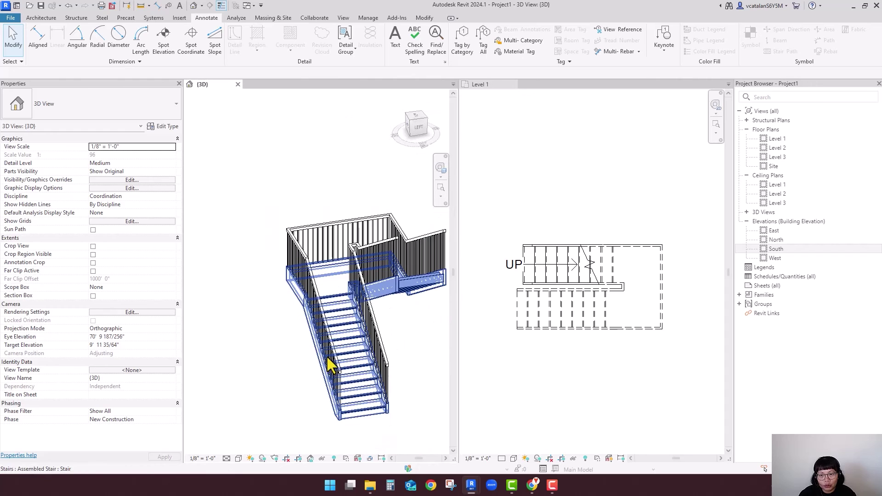
middle_drag(404, 388, 352, 339)
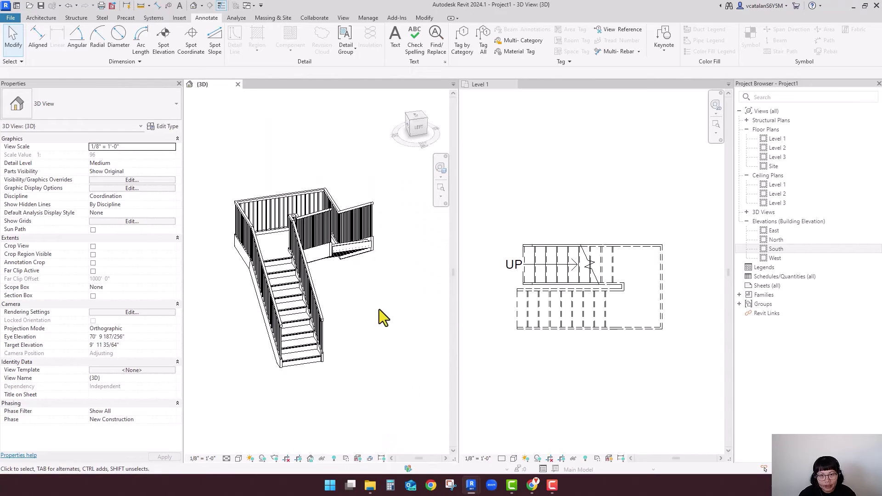
scroll(370, 305, up, 2)
middle_drag(403, 327, 398, 358)
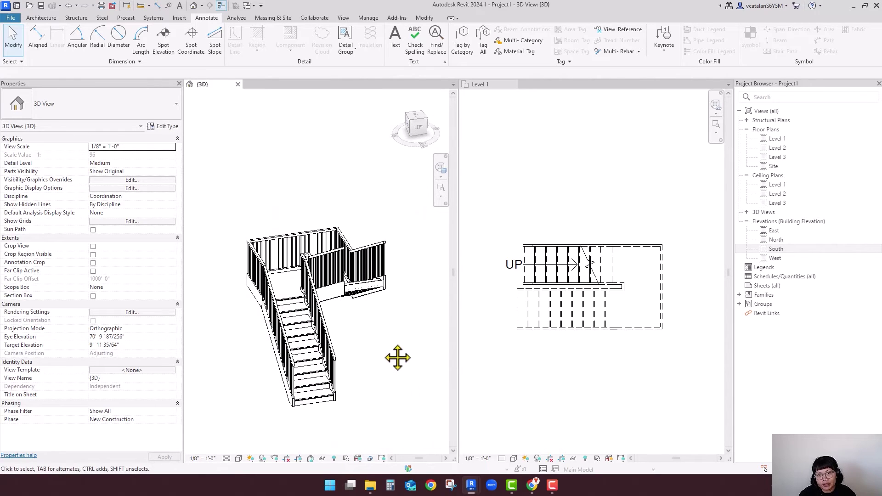
Reopen the U-shaped stair for editing in the Level 1 plan.
click(564, 151)
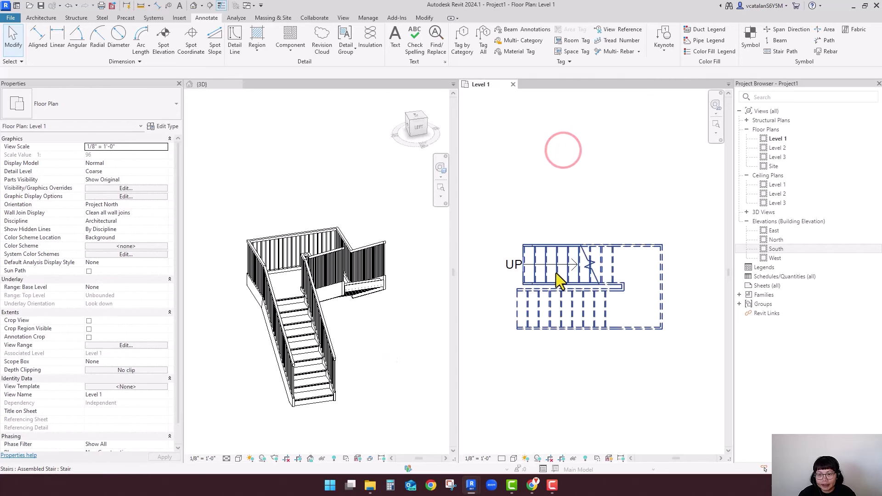
double_click(556, 273)
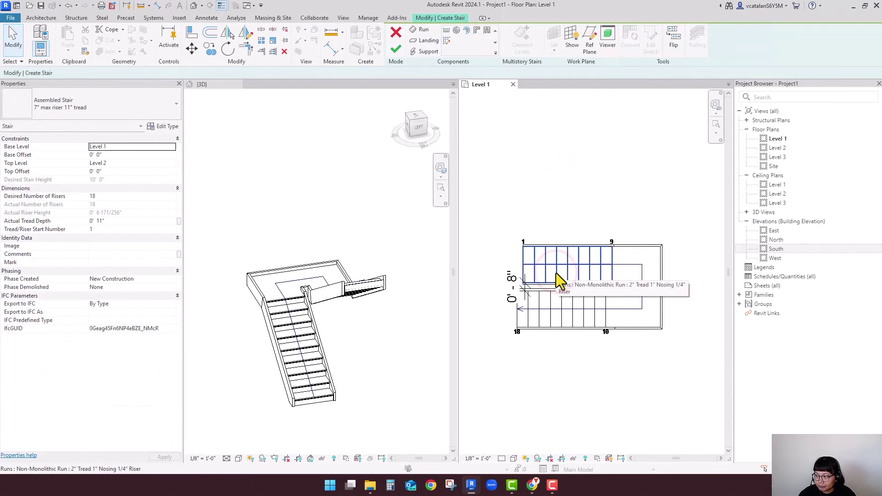
scroll(535, 272, up, 2)
Try shortening the lower run from its start with the run-end grip so it spans risers 4 to 9, and undo the change.
click(536, 270)
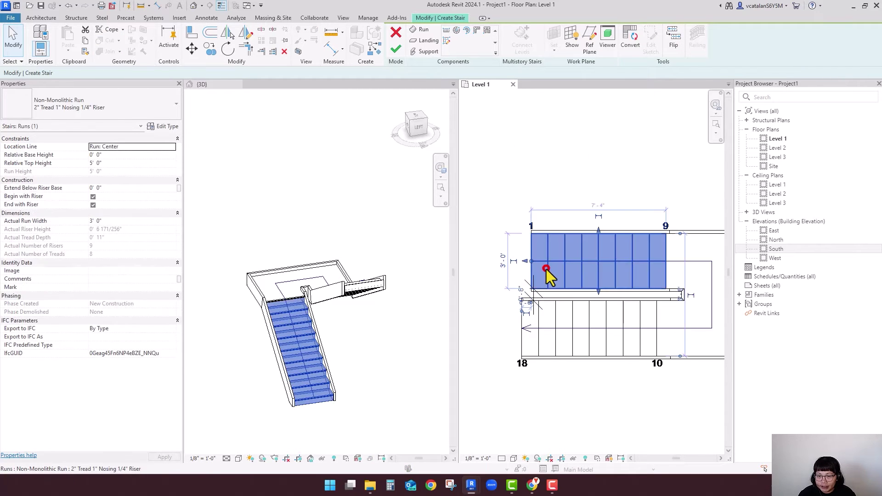
scroll(533, 262, up, 1)
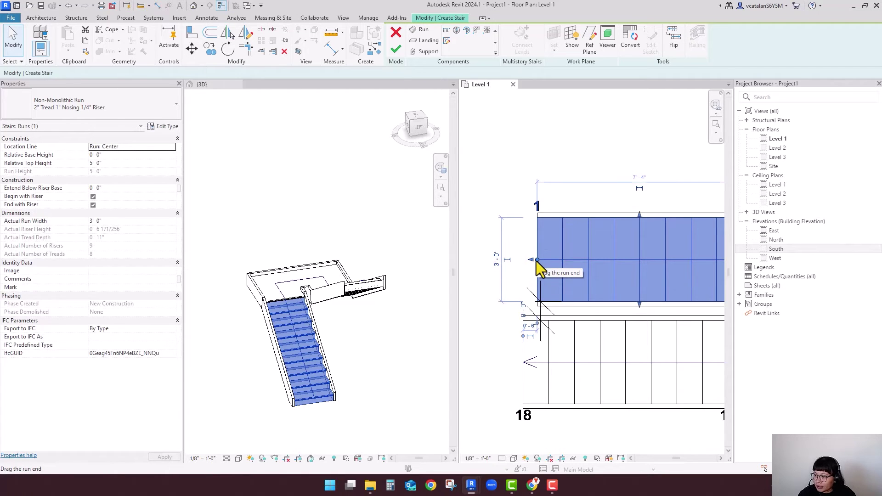
scroll(537, 261, down, 2)
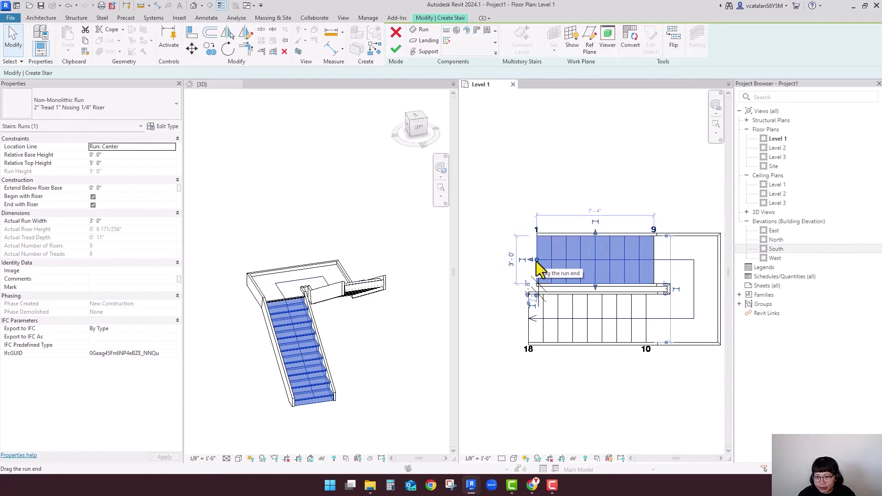
drag(536, 261, 581, 260)
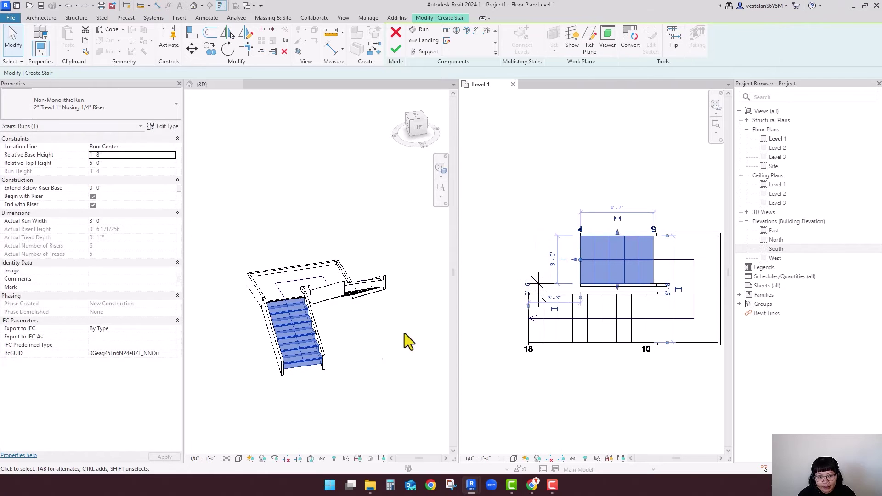
click(368, 370)
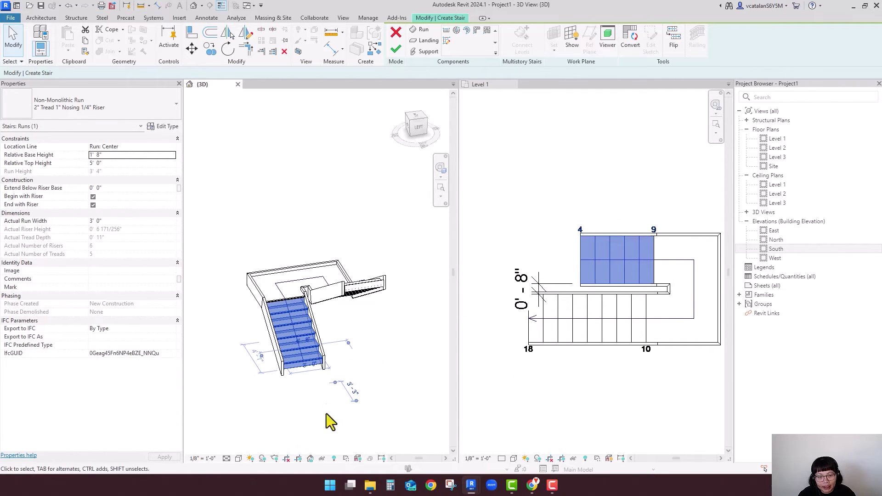
click(552, 200)
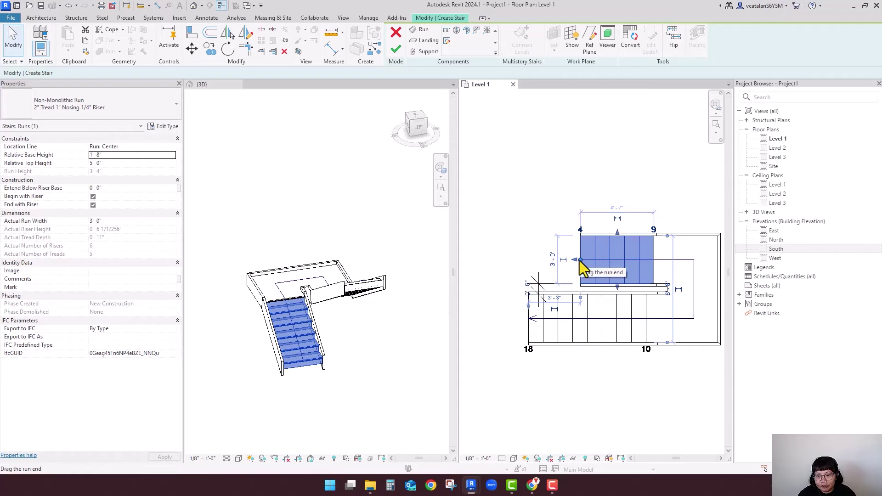
key(ctrl+z)
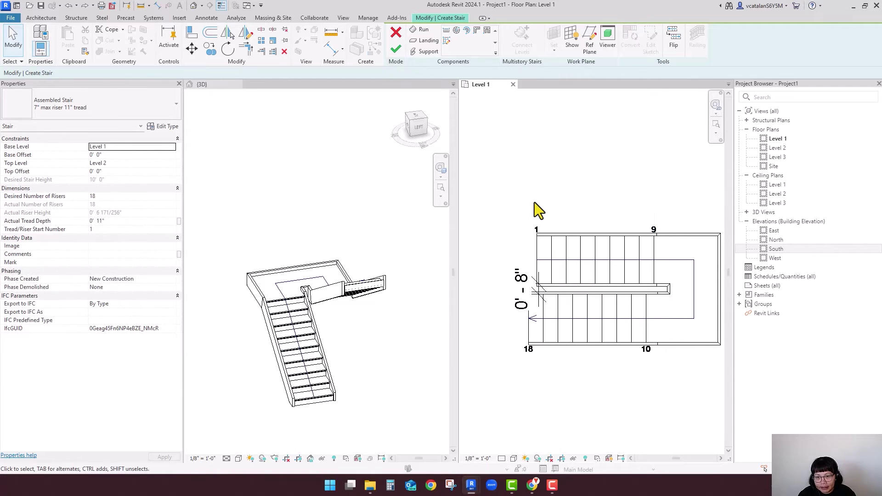
Lengthen the lower run from its start with the arrow shape handle to 13 risers, 11'-0" long, and examine both runs from the front in 3D.
click(539, 254)
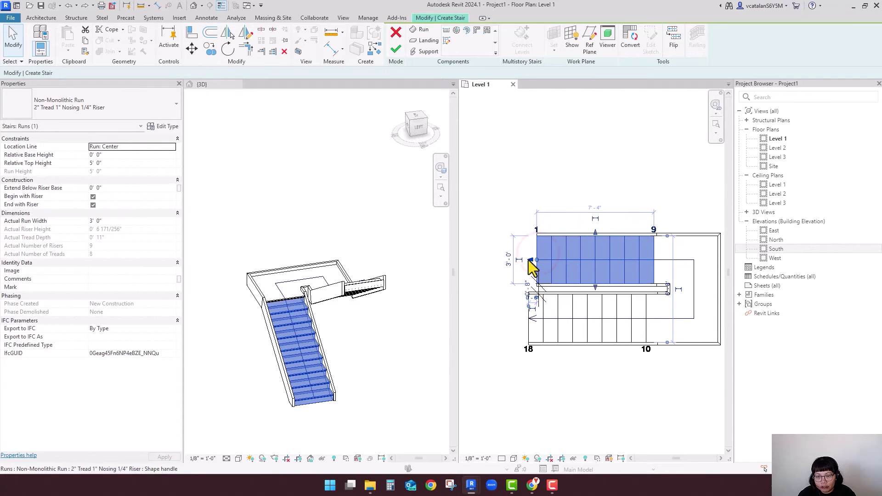
drag(533, 260, 478, 260)
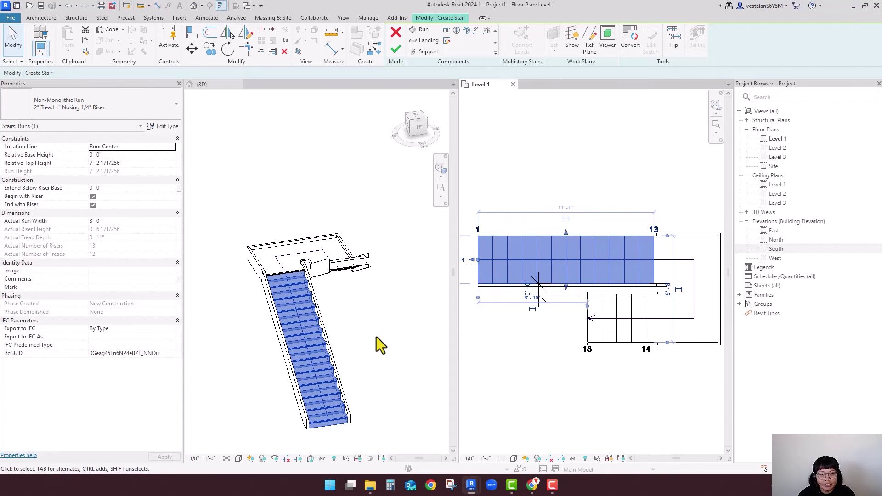
click(424, 351)
scroll(419, 333, down, 3)
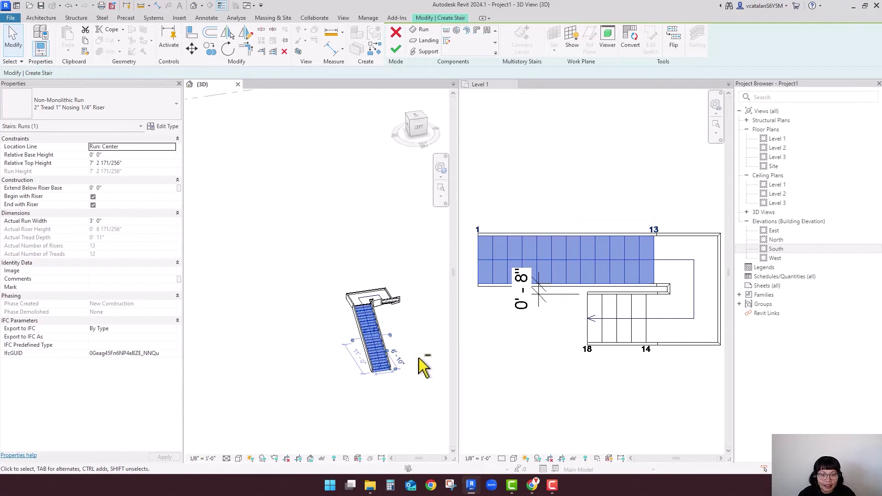
shift+middle_drag(419, 359, 398, 396)
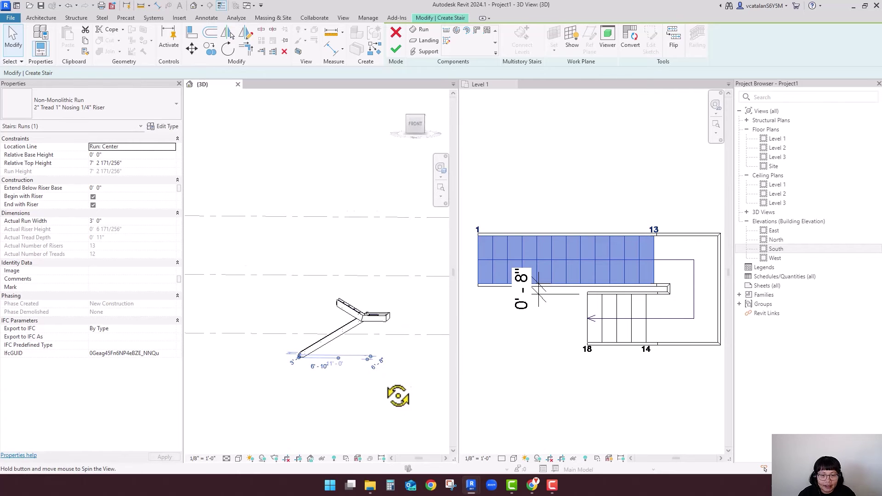
Shorten the lower run with its start arrow handle so it spans risers 1 to 9 again.
click(498, 272)
drag(472, 261, 533, 263)
click(381, 382)
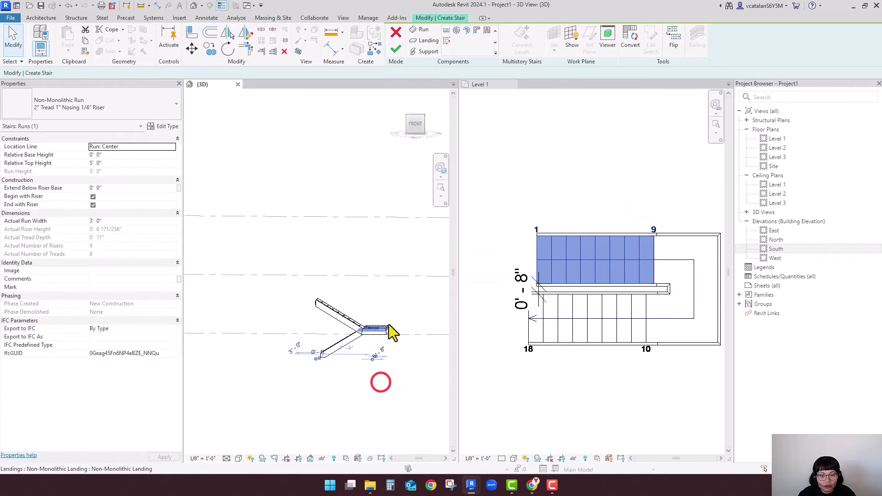
Set the landing's relative height to 6' 1 85/256" and examine the rebalanced runs in the 3D view.
click(658, 255)
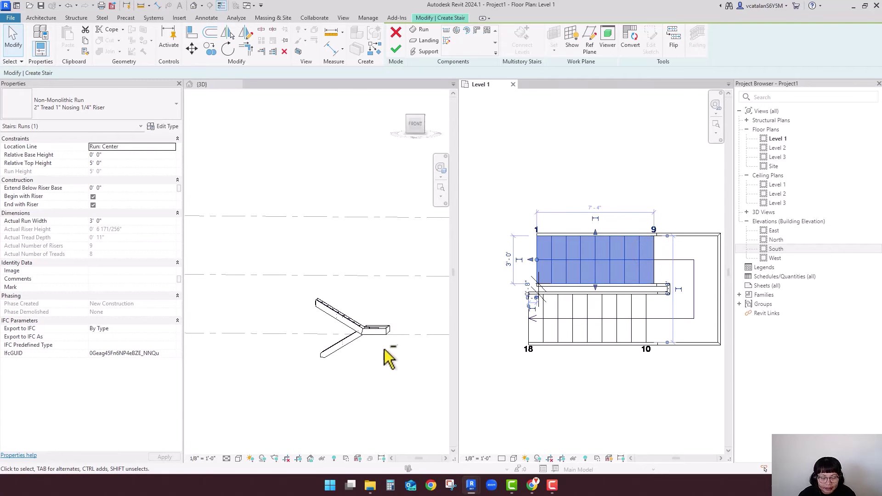
shift+middle_drag(384, 349, 344, 299)
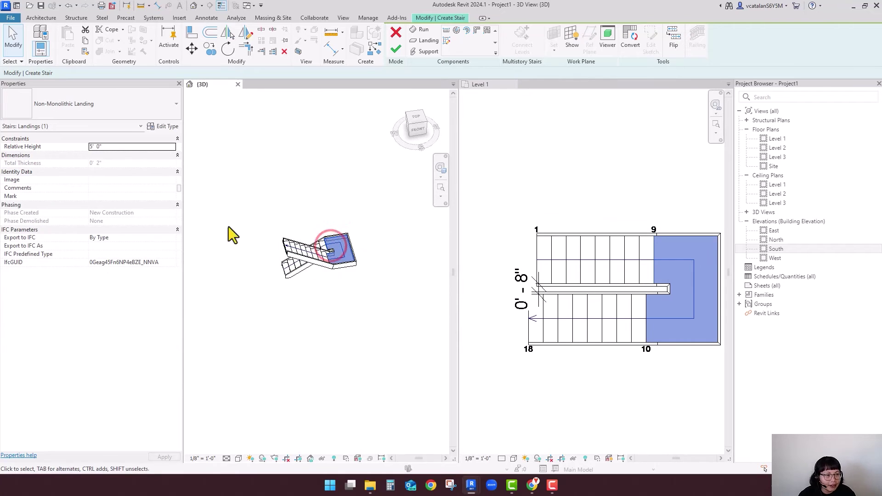
click(108, 146)
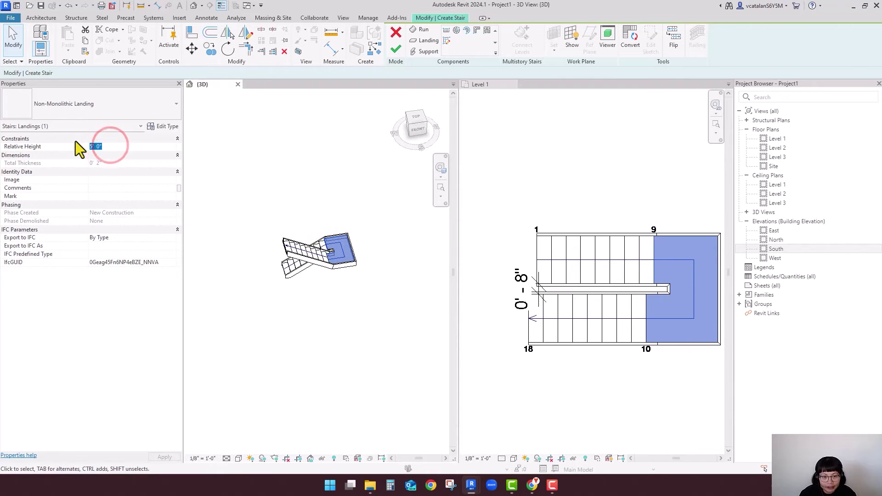
text(6' 1 1/3")
shift+middle_drag(369, 311, 362, 354)
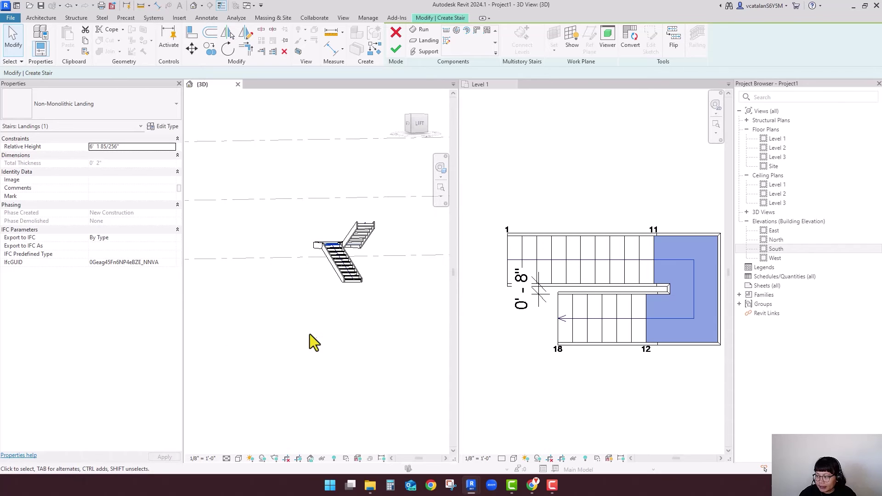
shift+middle_drag(253, 320, 323, 374)
Examine the lower run's end grips in plan and finish editing the stair.
click(551, 369)
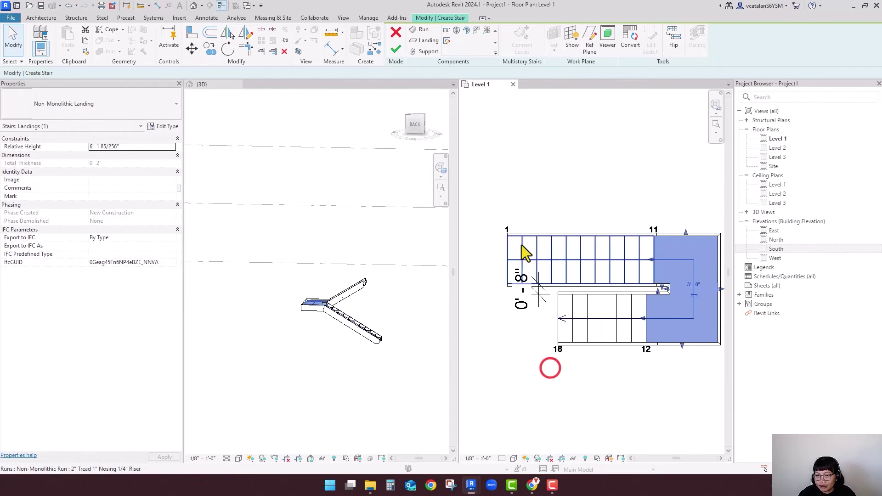
click(511, 258)
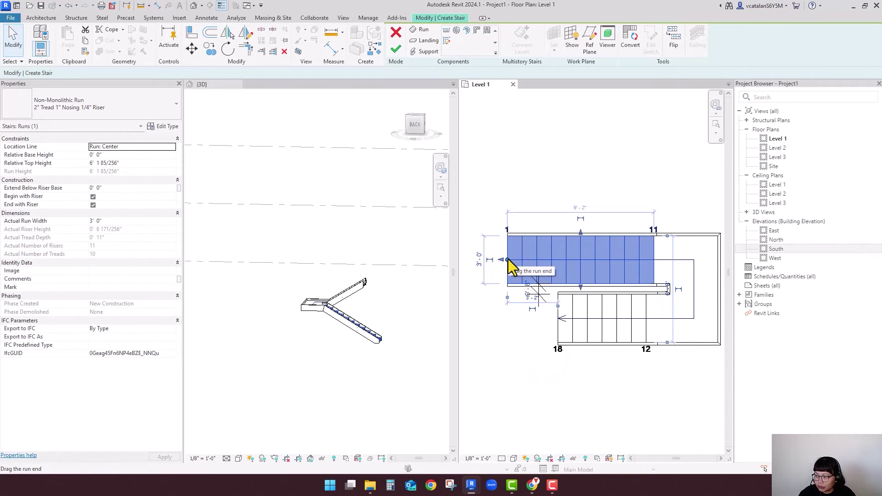
key(l)
key(i)
key(Escape)
key(Escape)
click(511, 236)
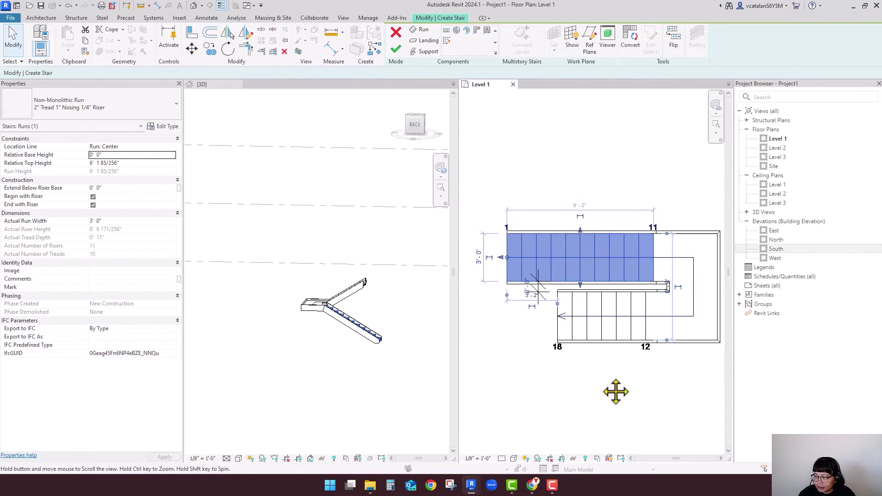
middle_drag(614, 392, 610, 378)
click(593, 365)
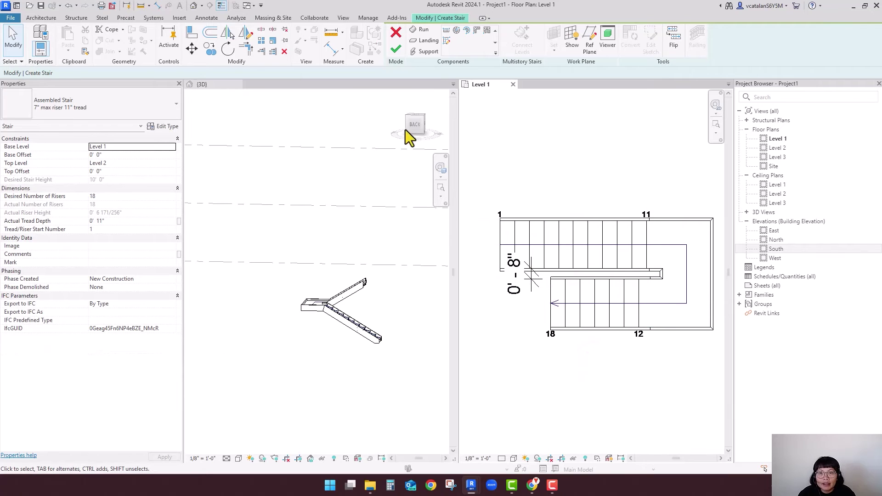
click(400, 51)
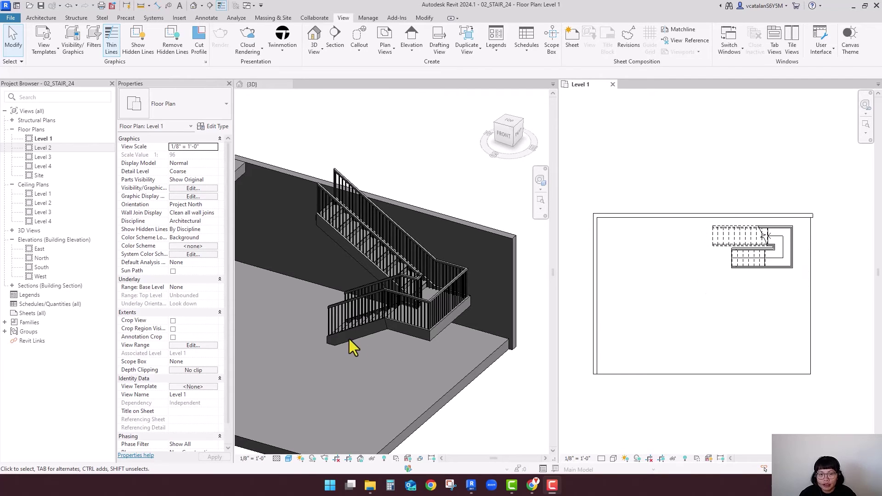
In the 02_STAIR_24 project, set the Level 1 plan's underlay base level to Level 2 to show the upper floor edge.
scroll(404, 205, down, 3)
scroll(403, 202, down, 1)
click(417, 325)
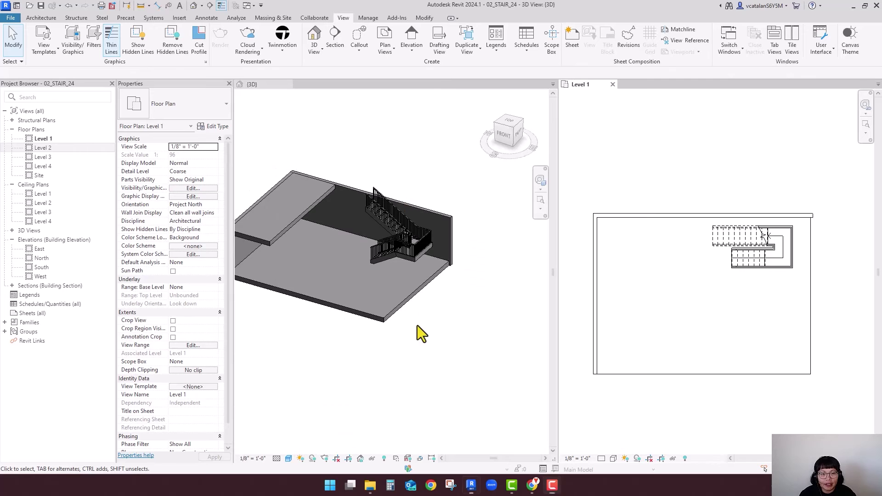
middle_drag(400, 347, 434, 397)
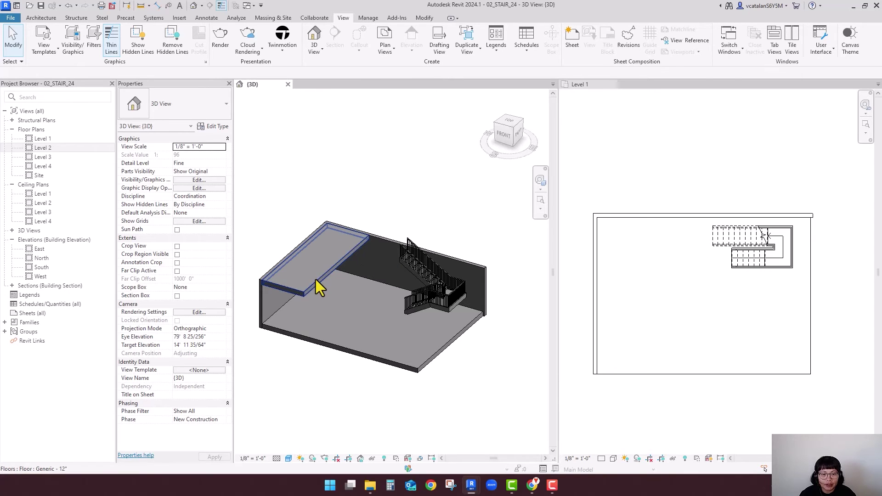
click(646, 317)
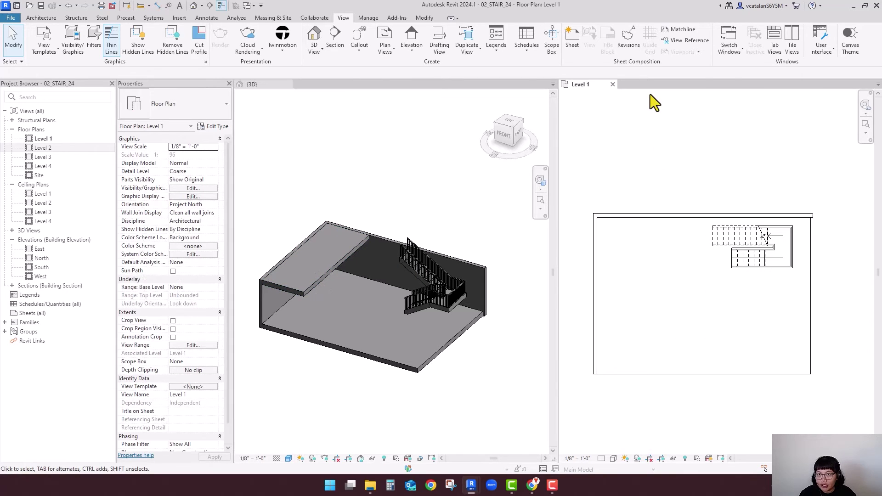
click(617, 150)
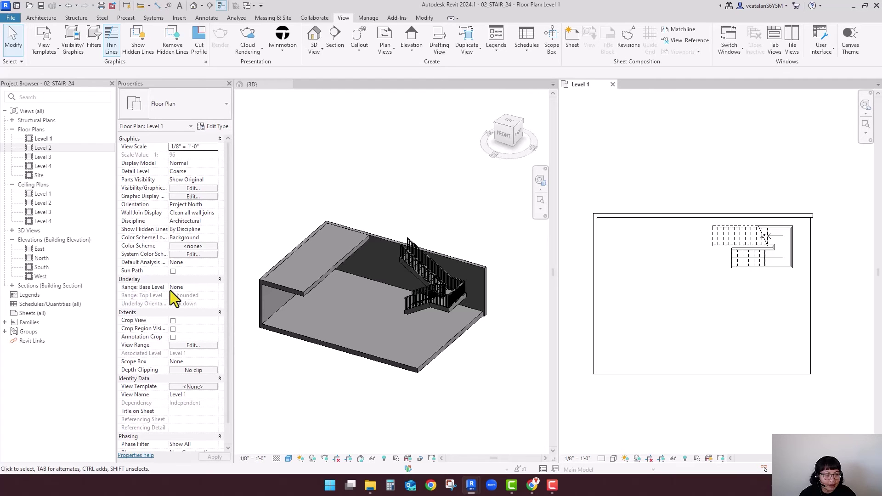
click(211, 290)
click(212, 291)
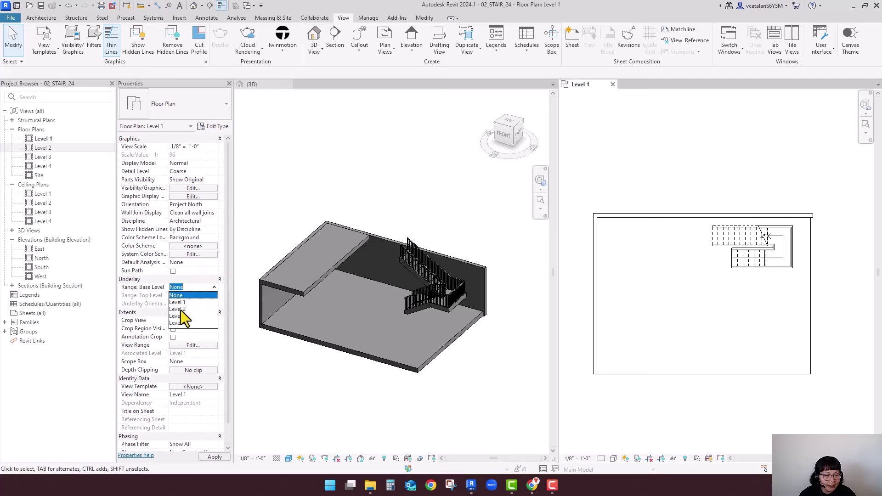
click(178, 310)
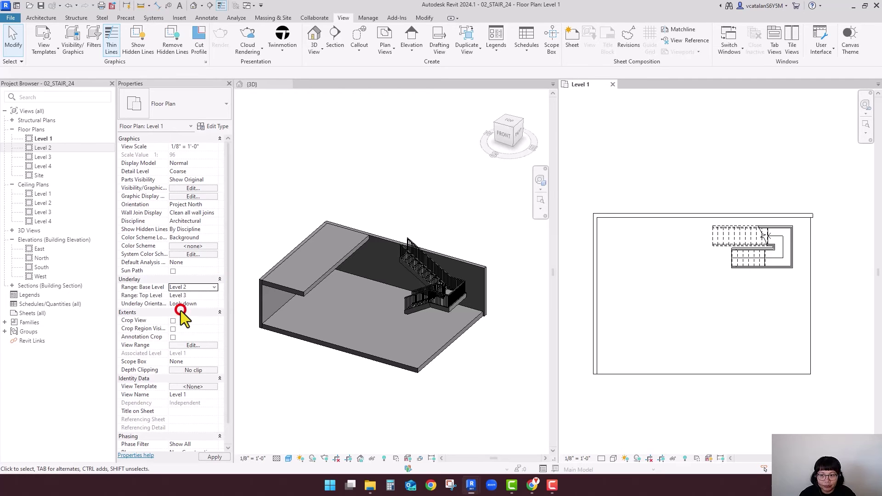
middle_drag(731, 331, 729, 284)
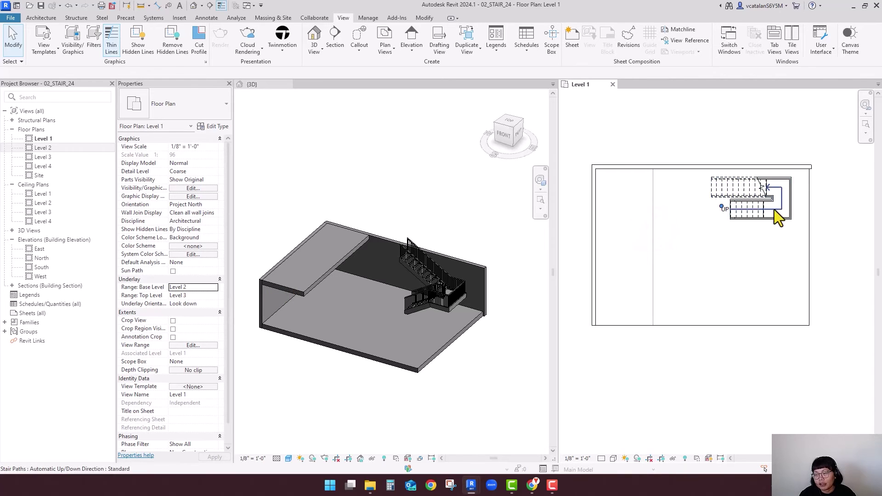
Move the stair in plan from the midpoint of the upper run's end edge to the Level 2 floor edge.
click(714, 188)
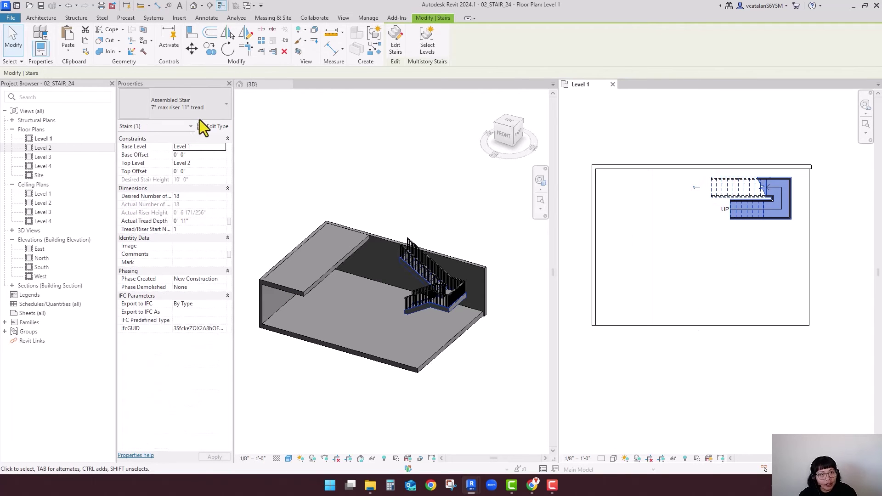
click(192, 48)
scroll(717, 189, up, 3)
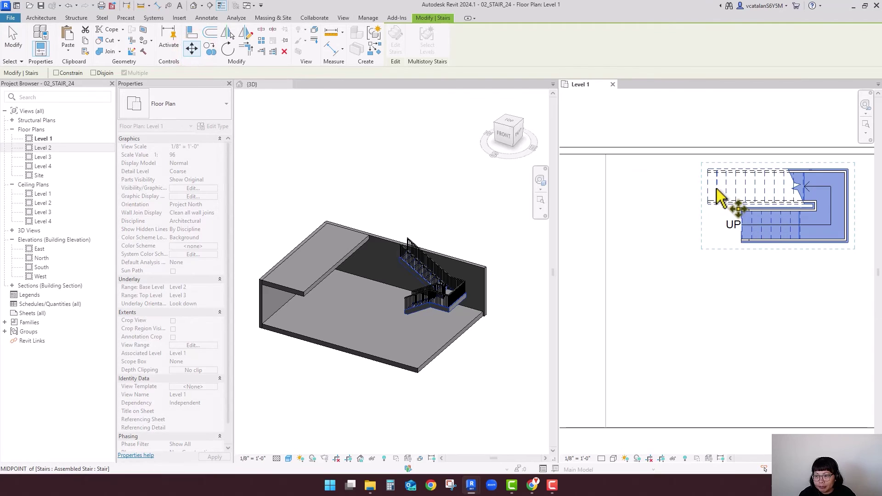
click(710, 187)
click(608, 192)
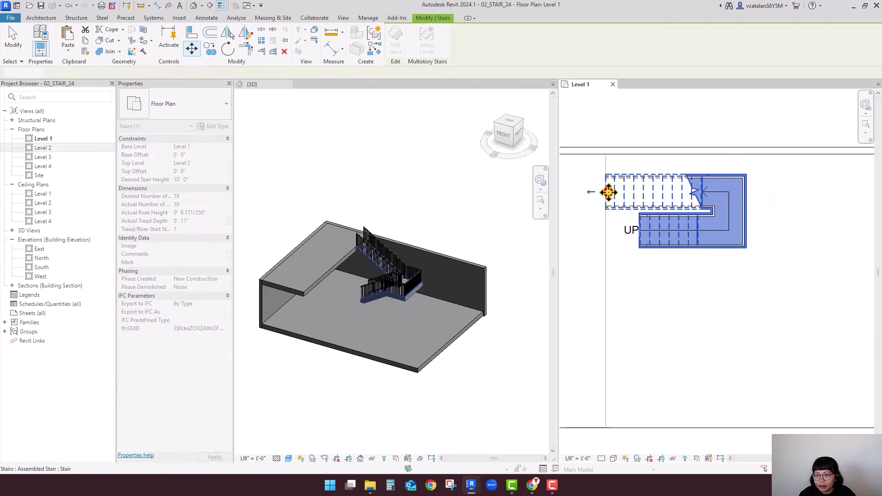
middle_drag(767, 314, 807, 336)
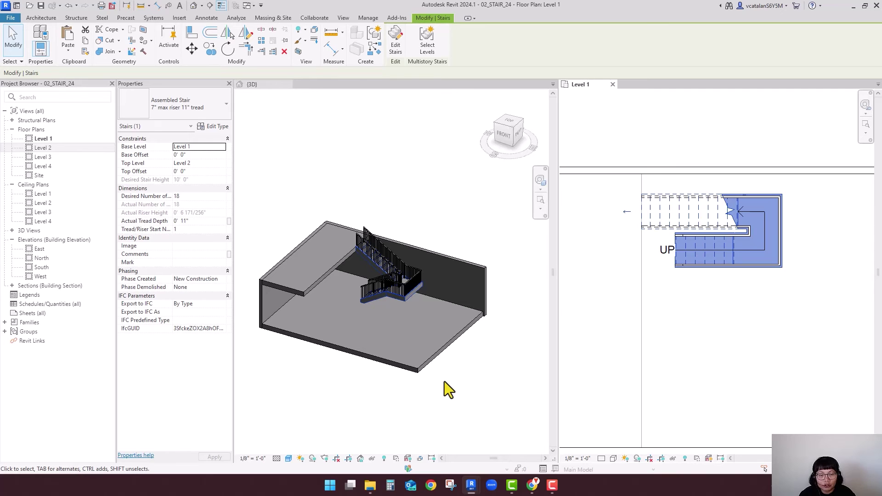
click(477, 385)
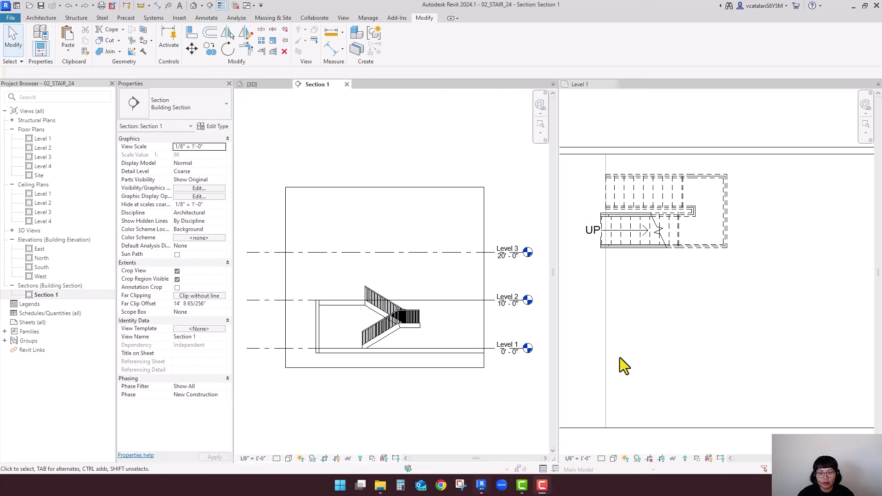
Connect the Level 1 stair up to Level 3 as a multistory stair and examine it in the 3D view.
click(614, 193)
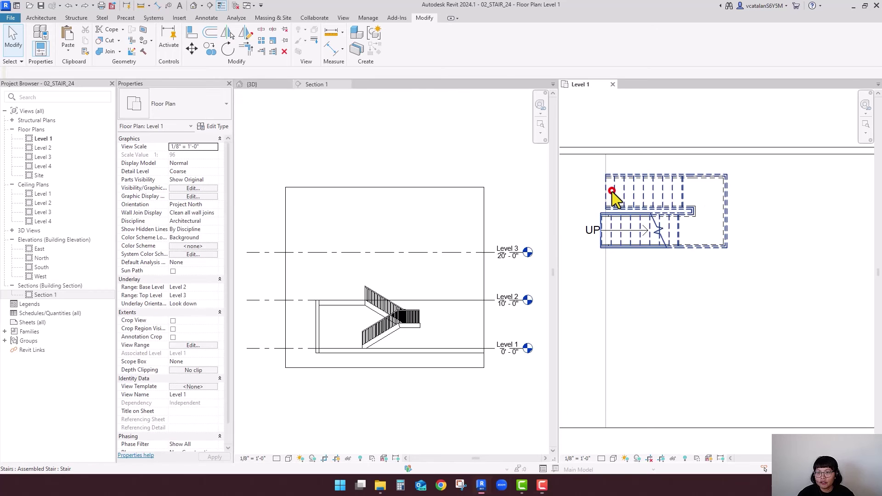
click(614, 195)
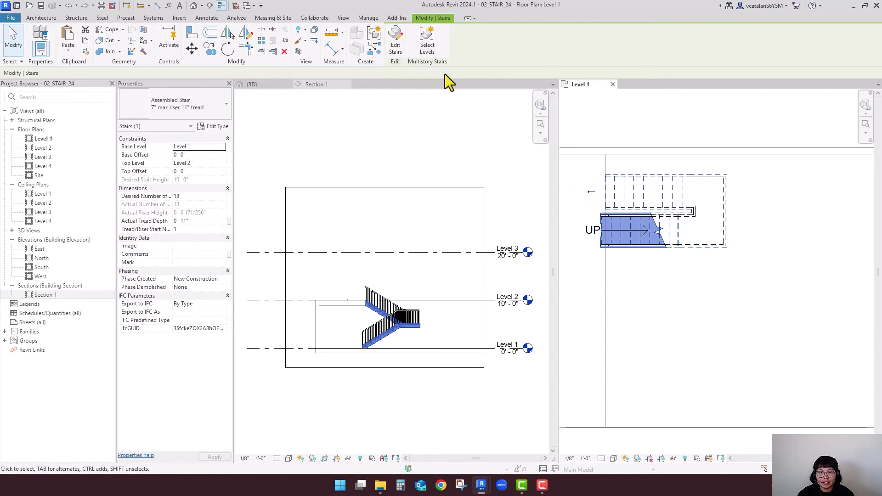
click(426, 138)
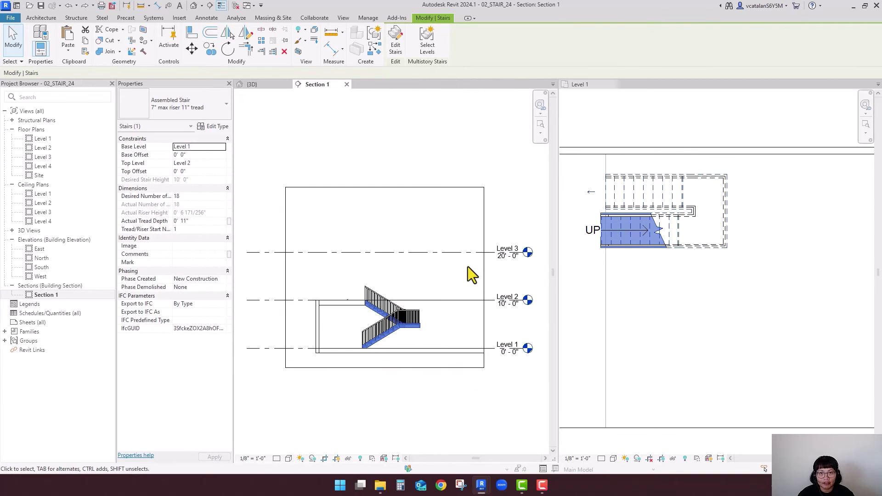
click(429, 54)
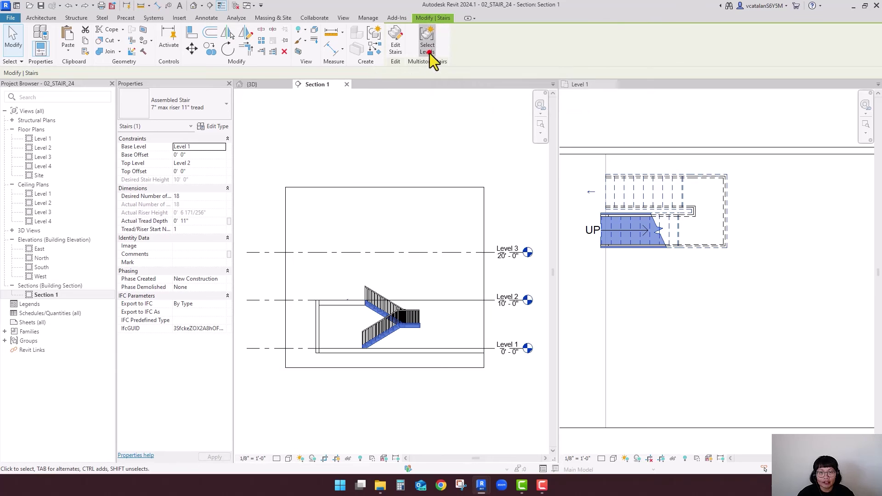
click(429, 254)
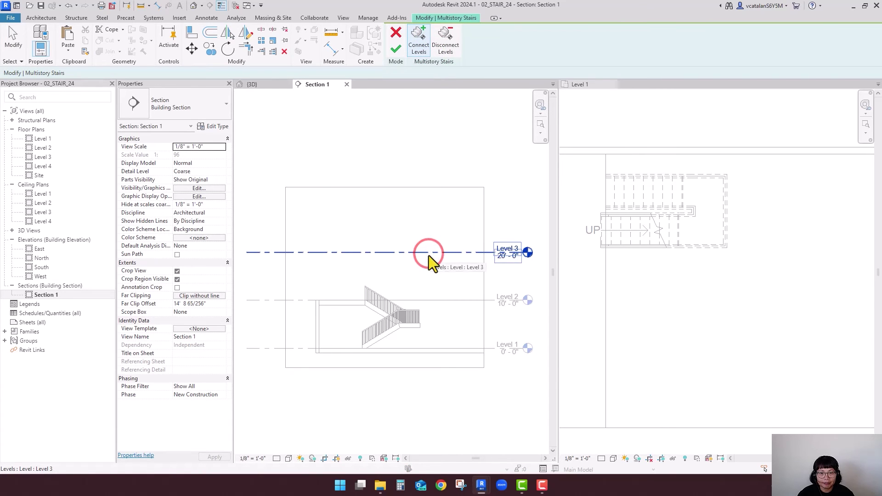
click(393, 54)
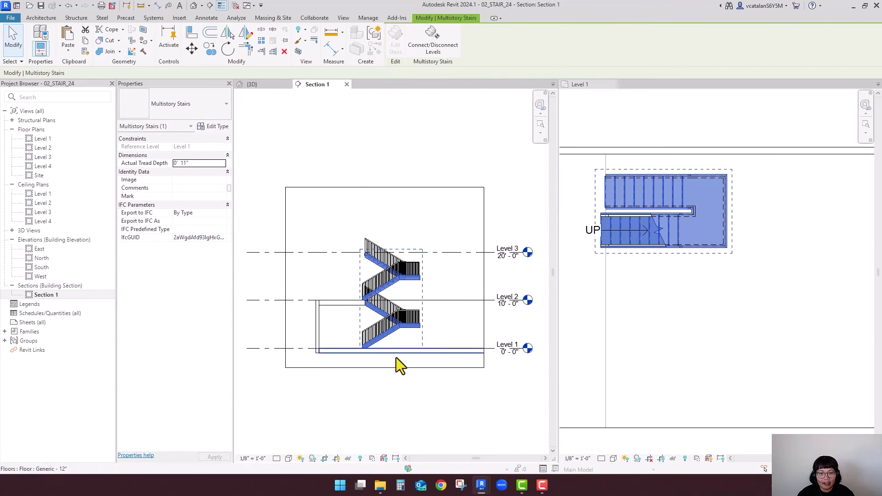
click(252, 84)
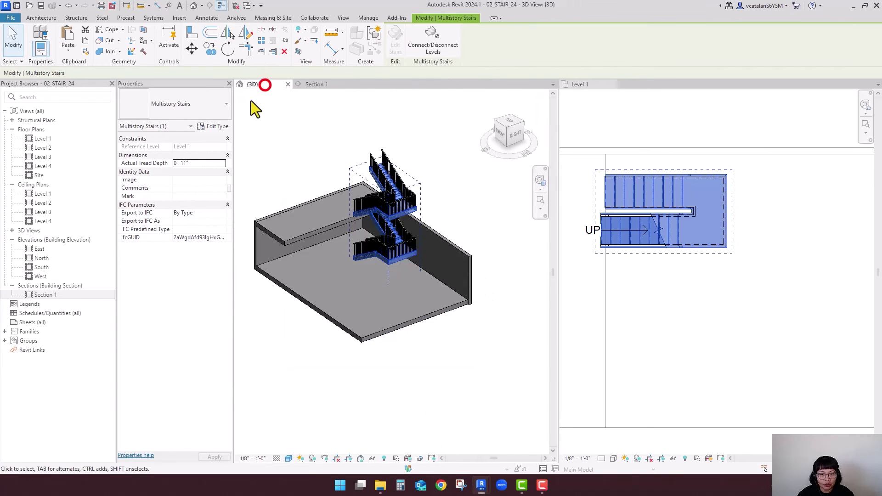
shift+middle_drag(316, 289, 248, 333)
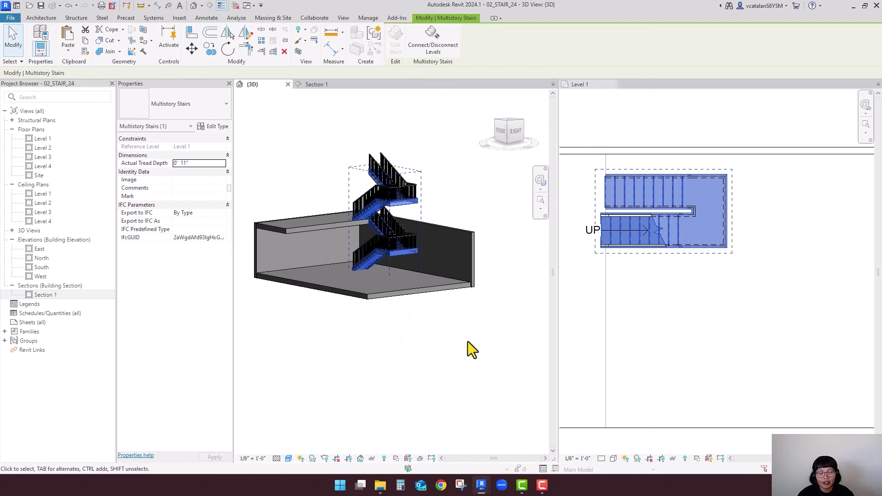
shift+middle_drag(468, 342, 522, 364)
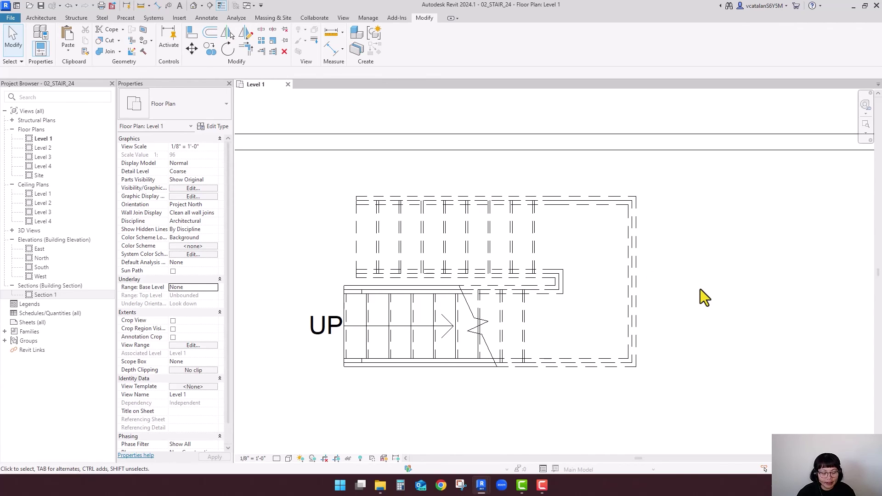
In the Level 1 plan's visibility/graphic overrides, hide the stairs' <Above> Nosing Lines, <Above> Supports and Nosing Lines, and apply the changes.
key(v)
key(v)
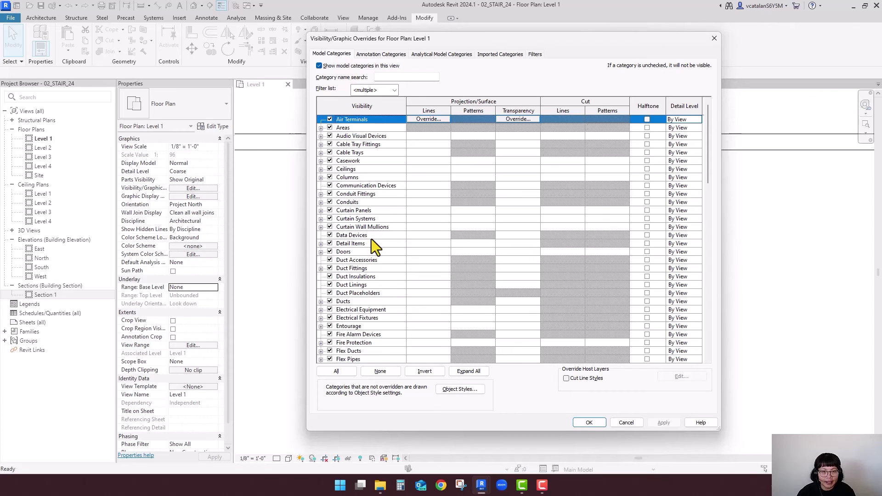
key(s)
scroll(387, 294, down, 3)
scroll(387, 297, down, 1)
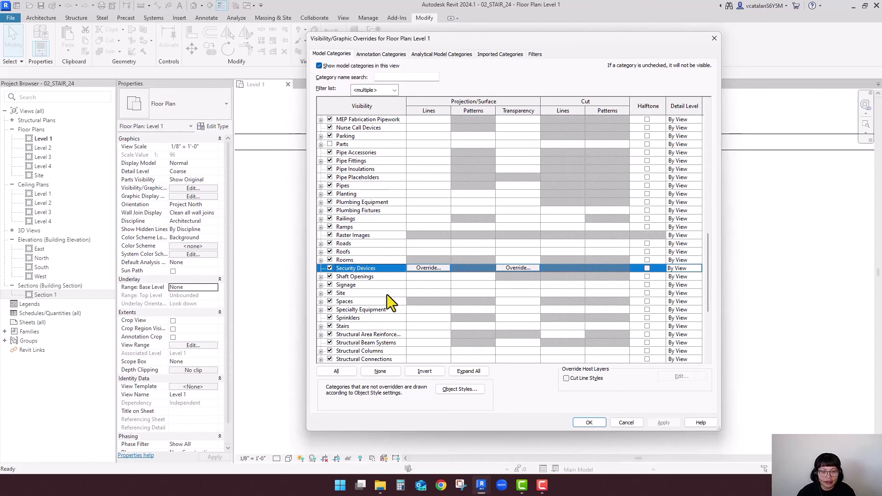
click(321, 327)
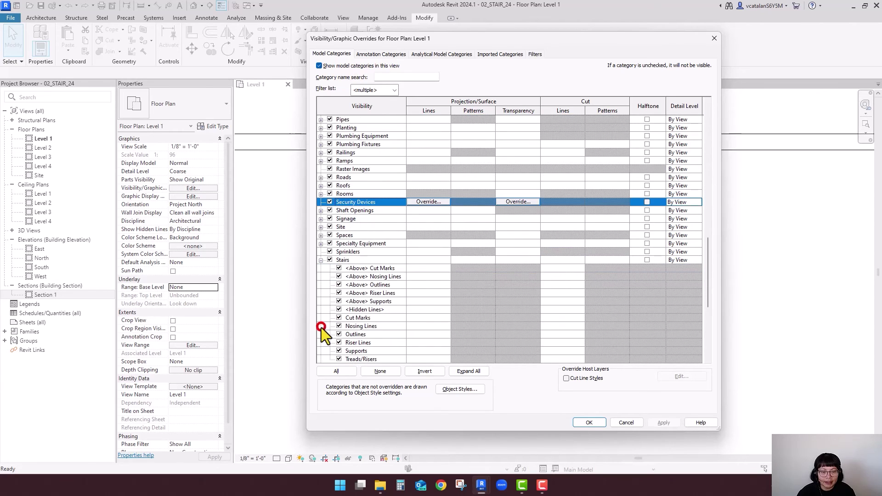
scroll(391, 299, down, 1)
scroll(391, 300, down, 1)
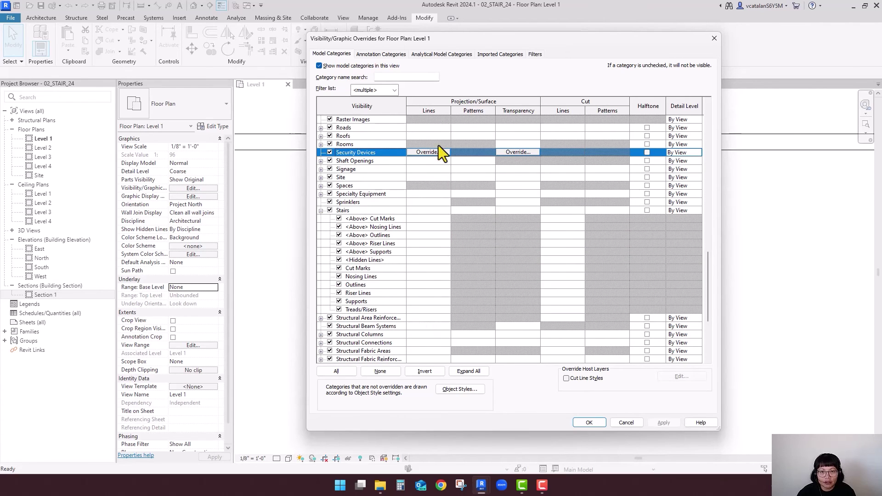
click(338, 227)
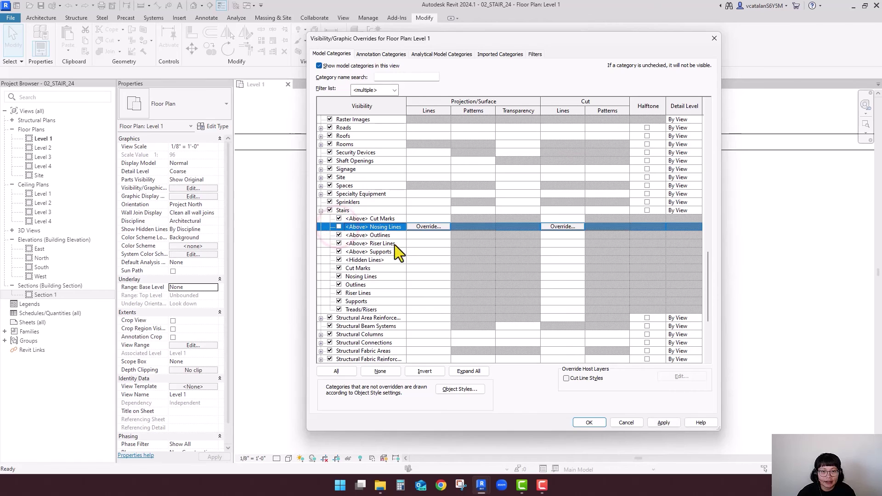
click(339, 252)
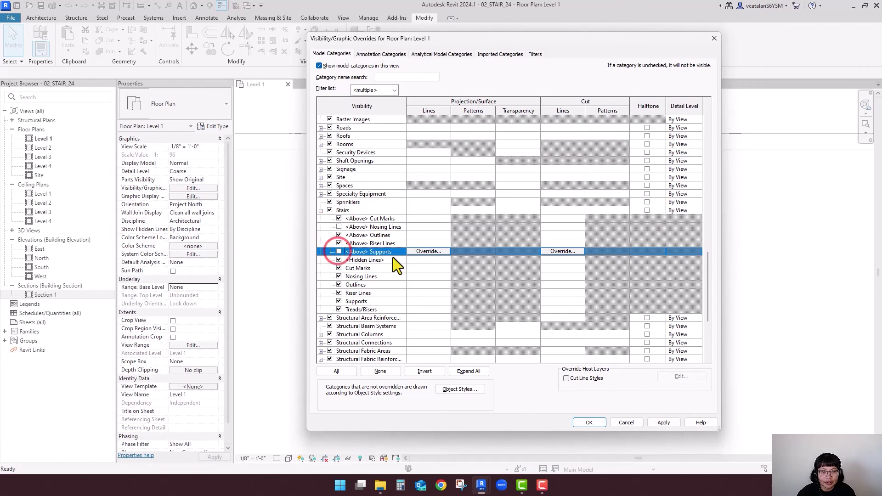
click(339, 276)
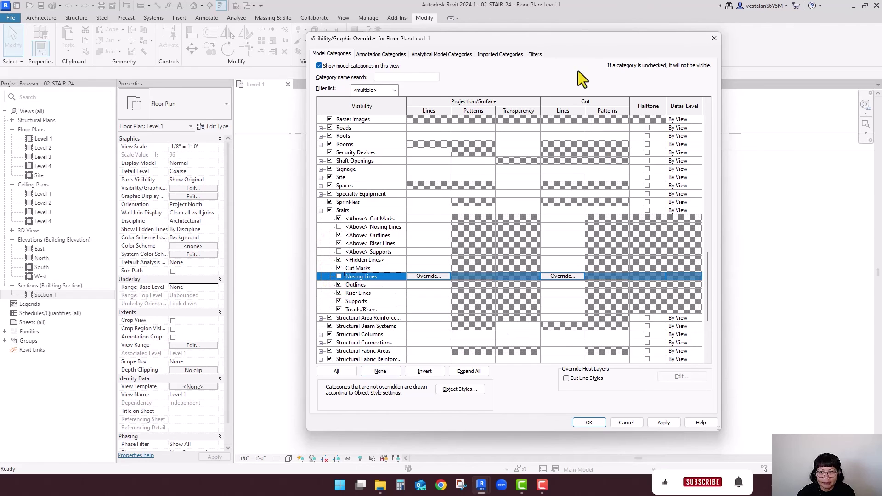
drag(578, 42, 457, 43)
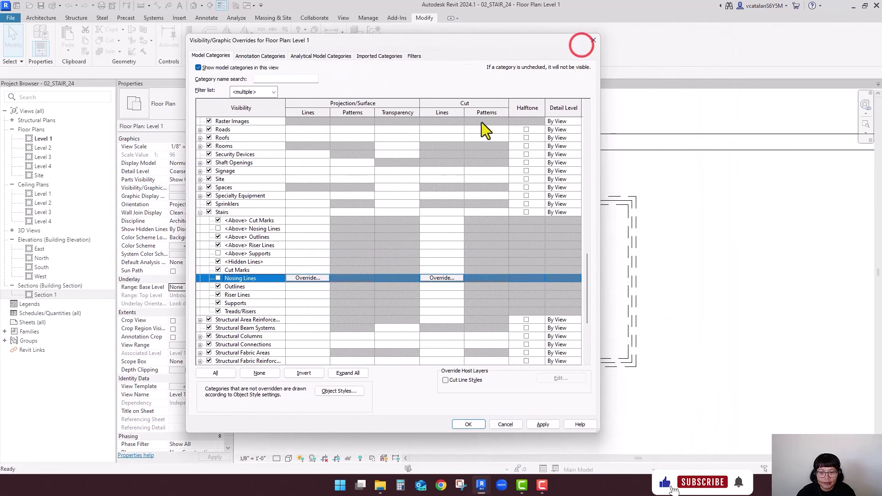
click(548, 425)
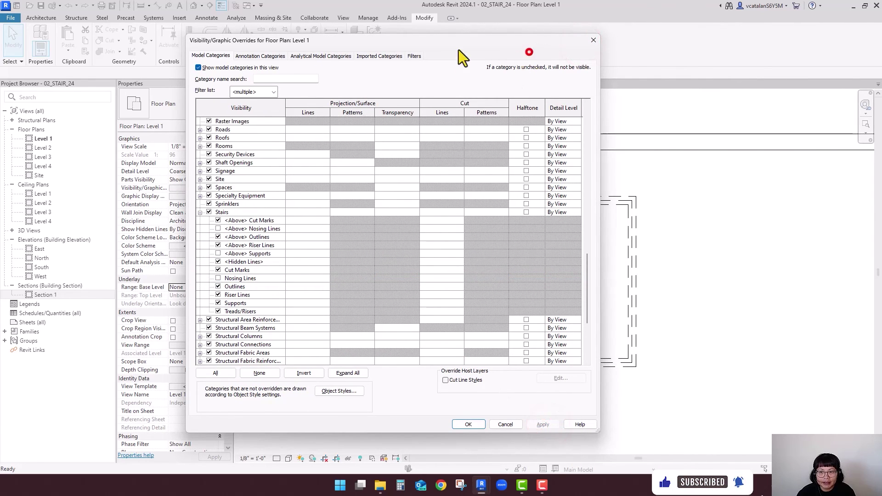
drag(396, 43, 741, 48)
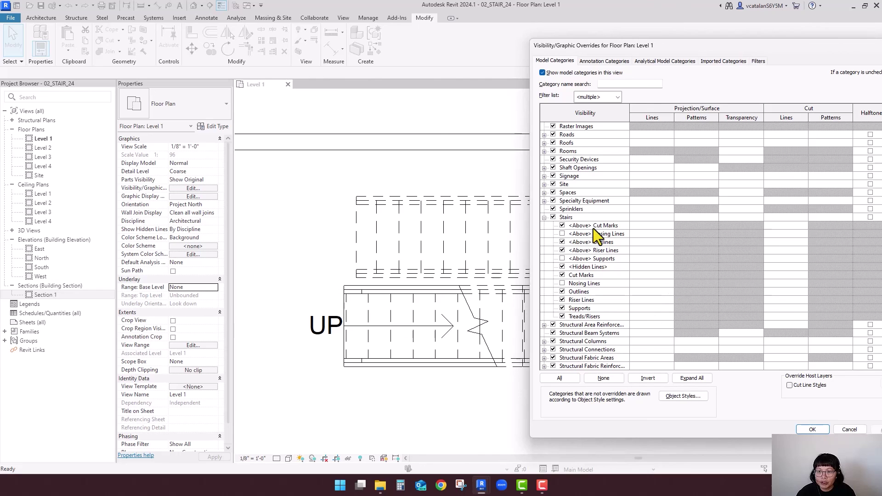
Hide the stairs' <Above> Riser Lines and <Hidden Lines> in the Level 1 plan and apply the overrides.
click(562, 251)
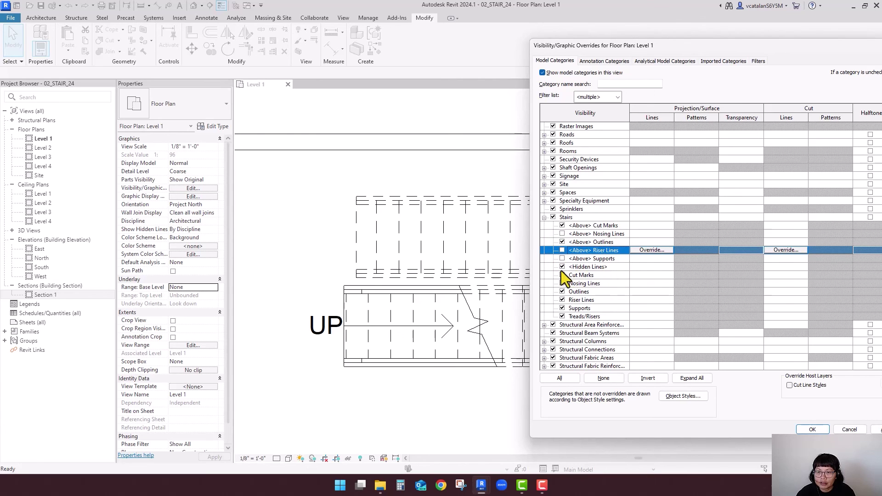
click(561, 269)
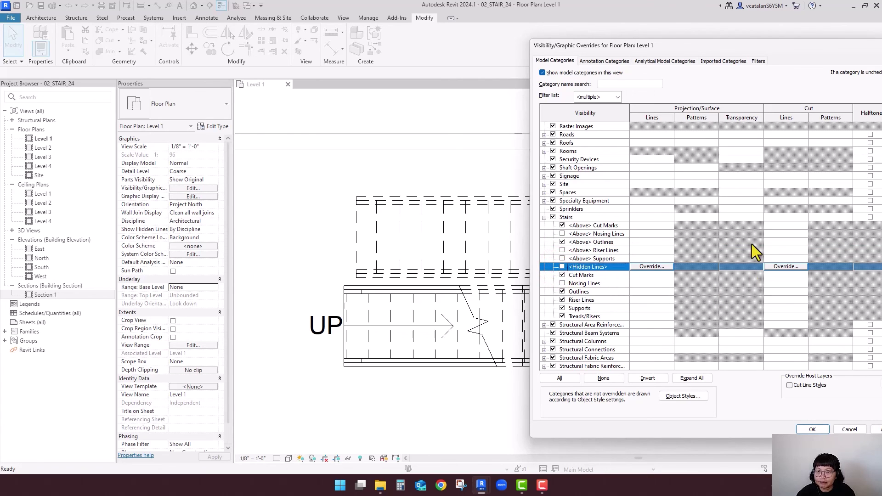
drag(757, 45, 690, 50)
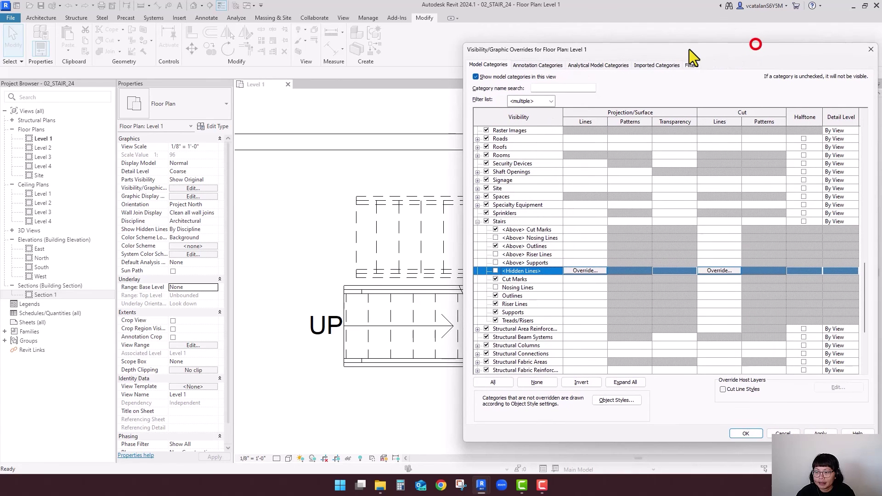
click(820, 433)
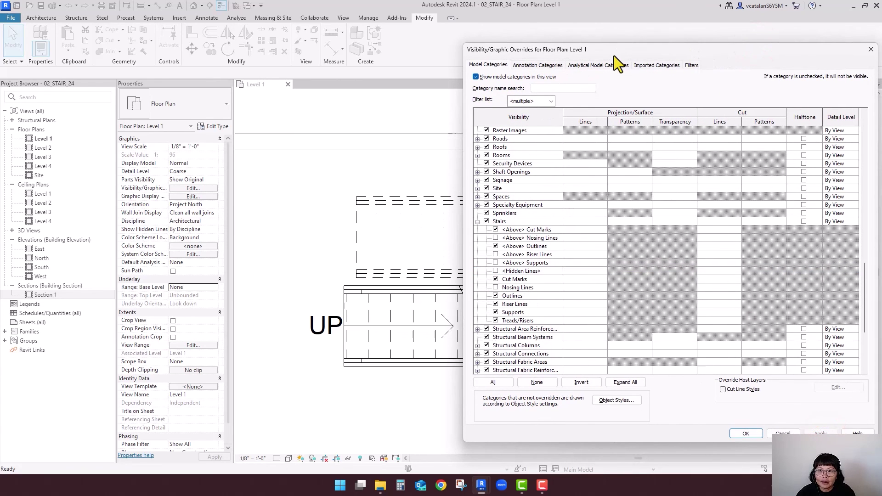
drag(614, 55, 560, 59)
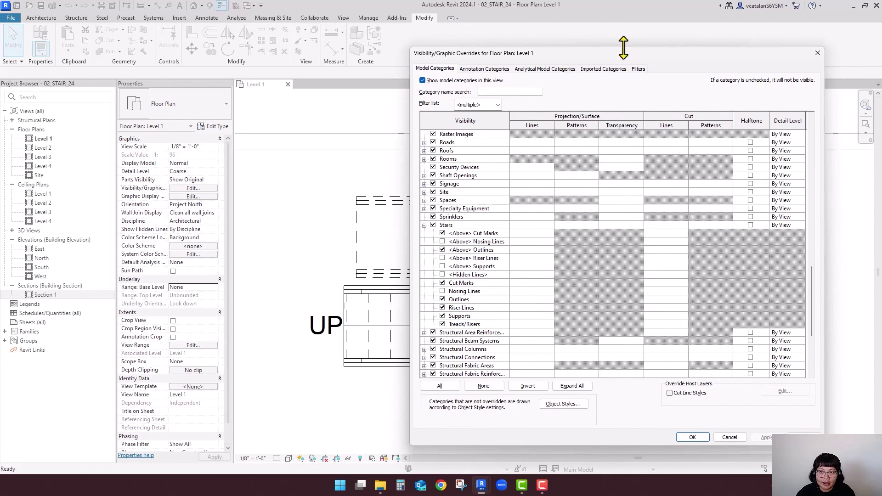
drag(617, 54, 635, 53)
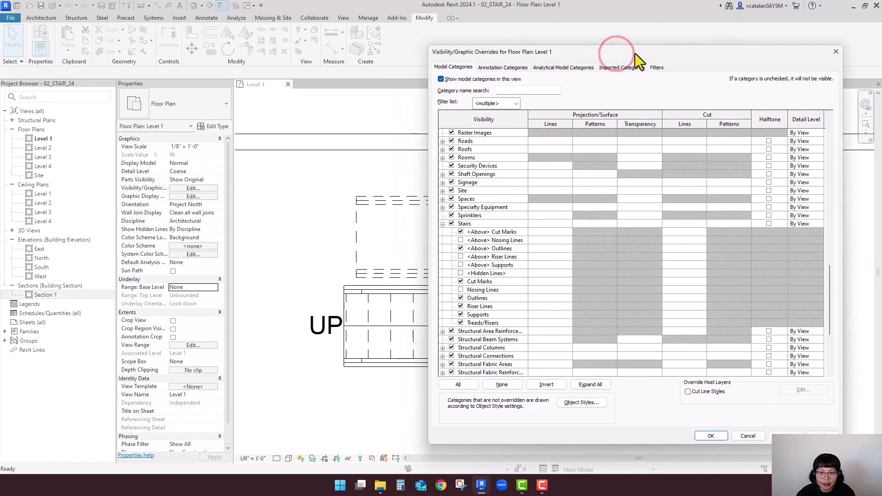